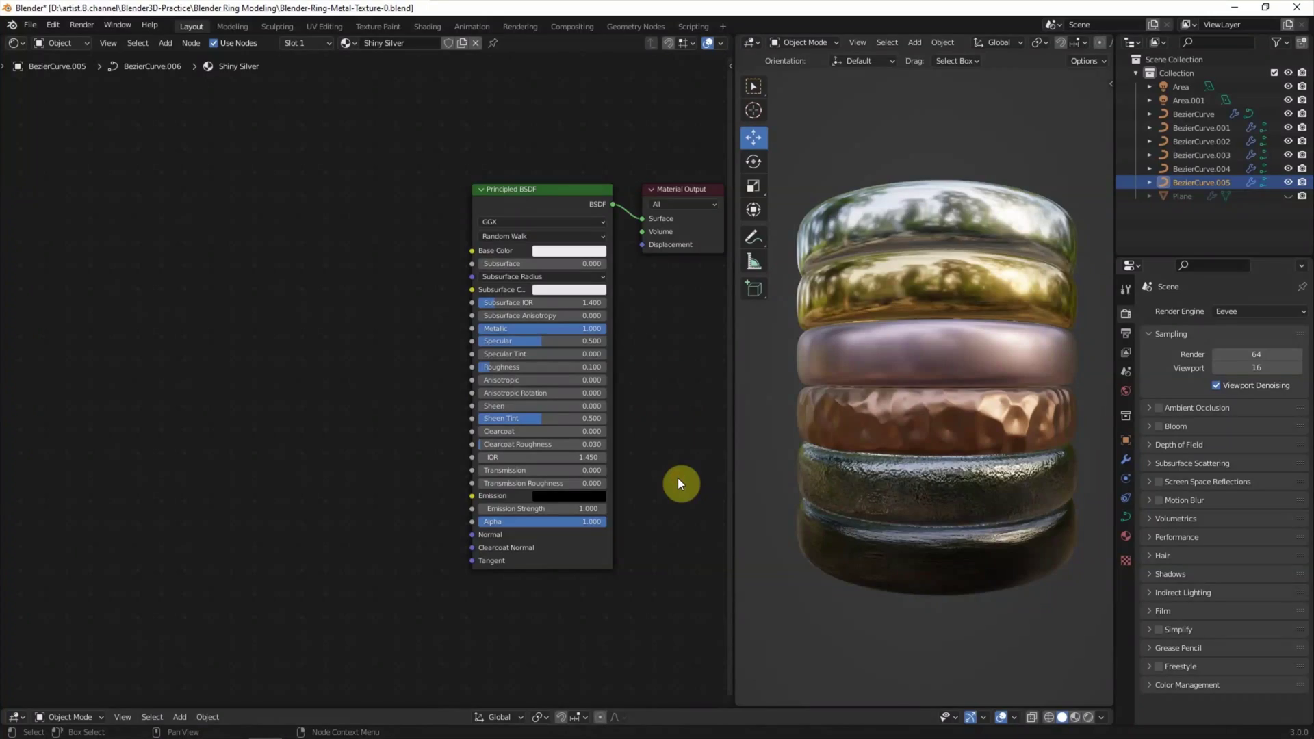
Select BezierCurve.004 in the Outliner to show its Shiny Gold material nodes
left_click(971, 279)
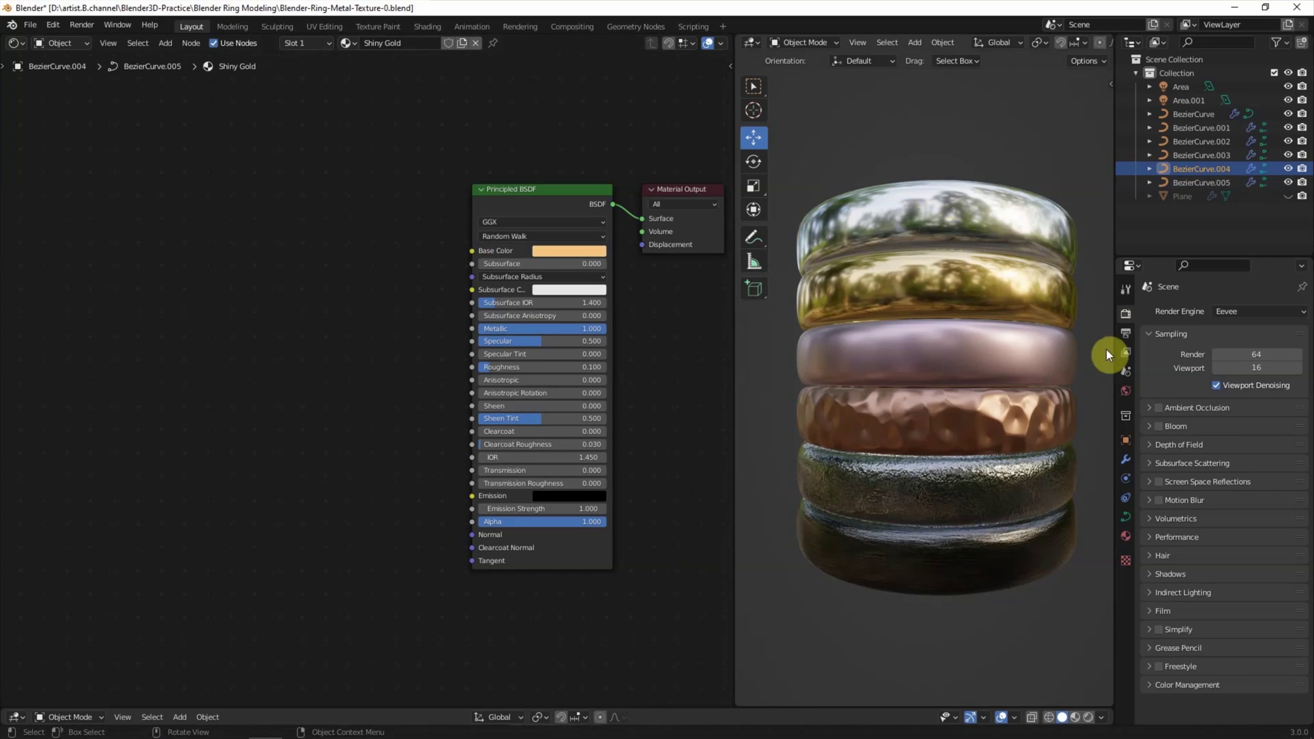
Assign the Shiny Silver material to the gold and rose gold rings
left_click(1122, 538)
left_click(1154, 369)
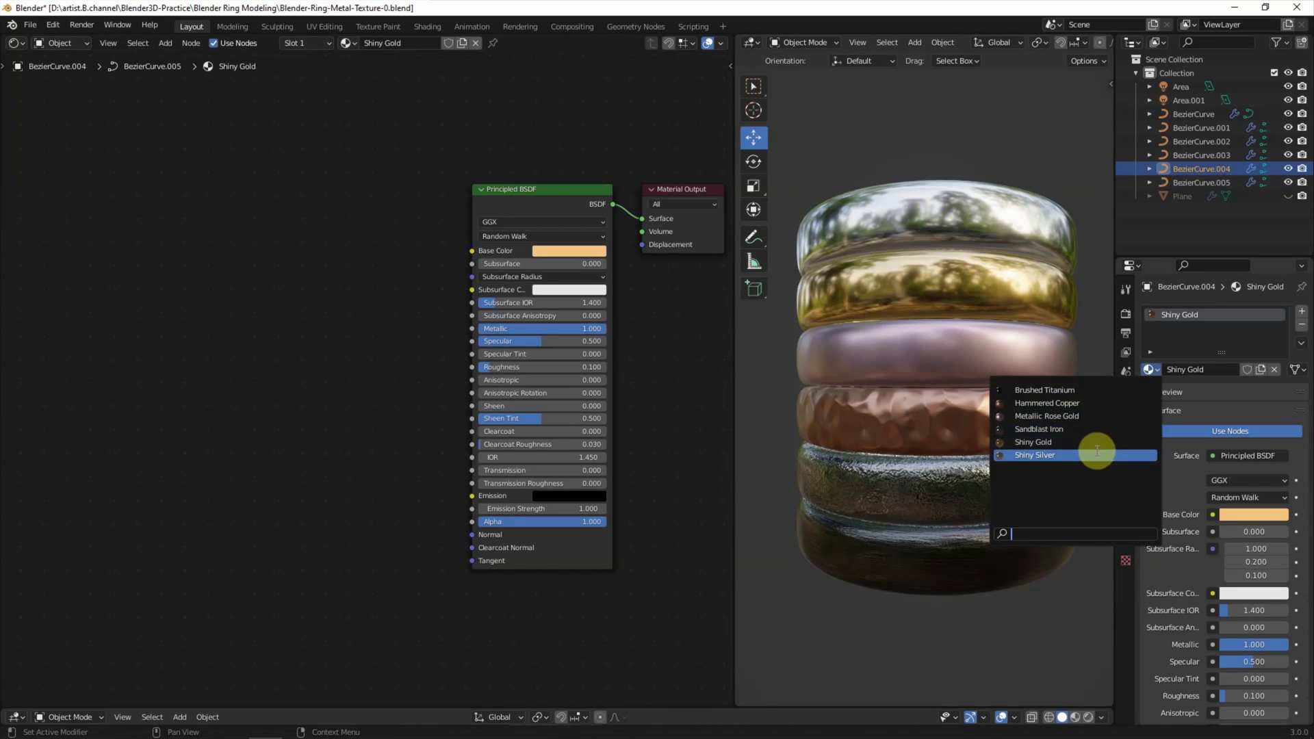
left_click(1096, 445)
left_click(1047, 370)
left_click(1153, 370)
left_click(1040, 455)
Assign Shiny Silver to the copper, iron and bottom rings as well
left_click(1018, 409)
left_click(1153, 370)
left_click(1094, 450)
left_click(1154, 369)
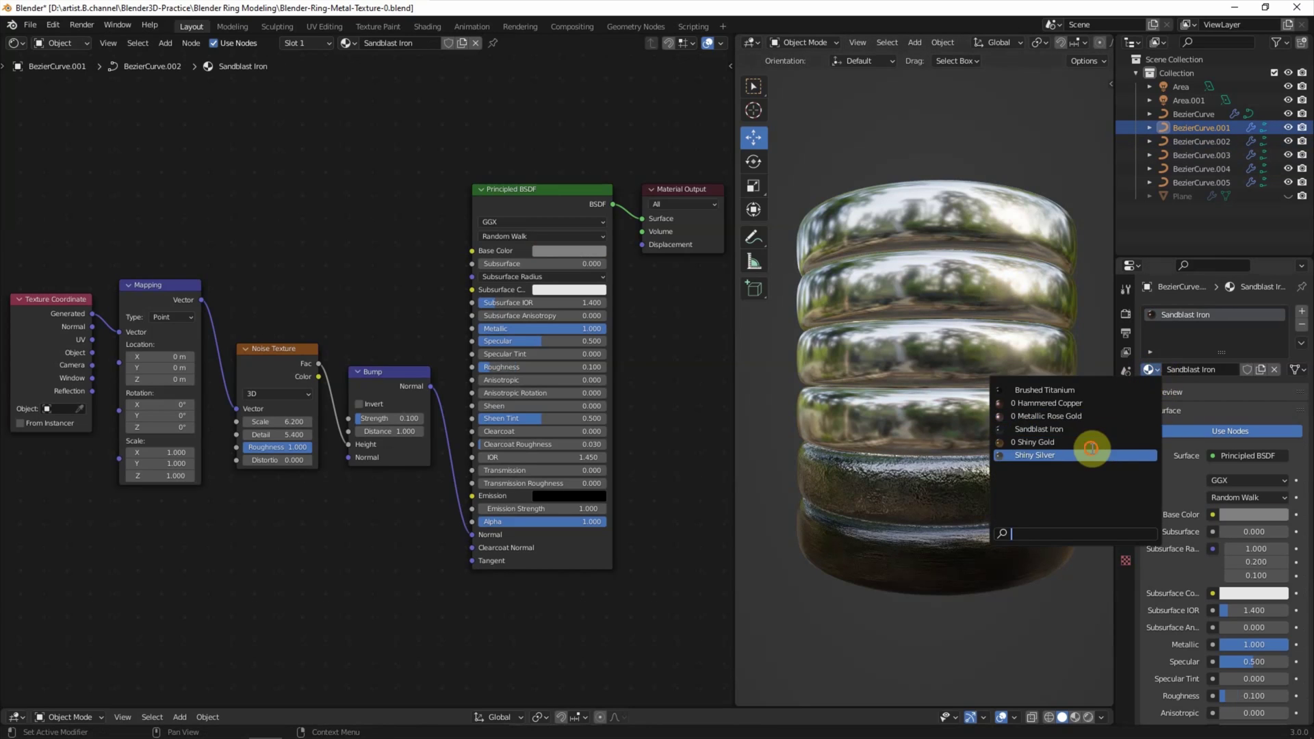
left_click(1085, 452)
left_click(1154, 369)
left_click(1109, 419)
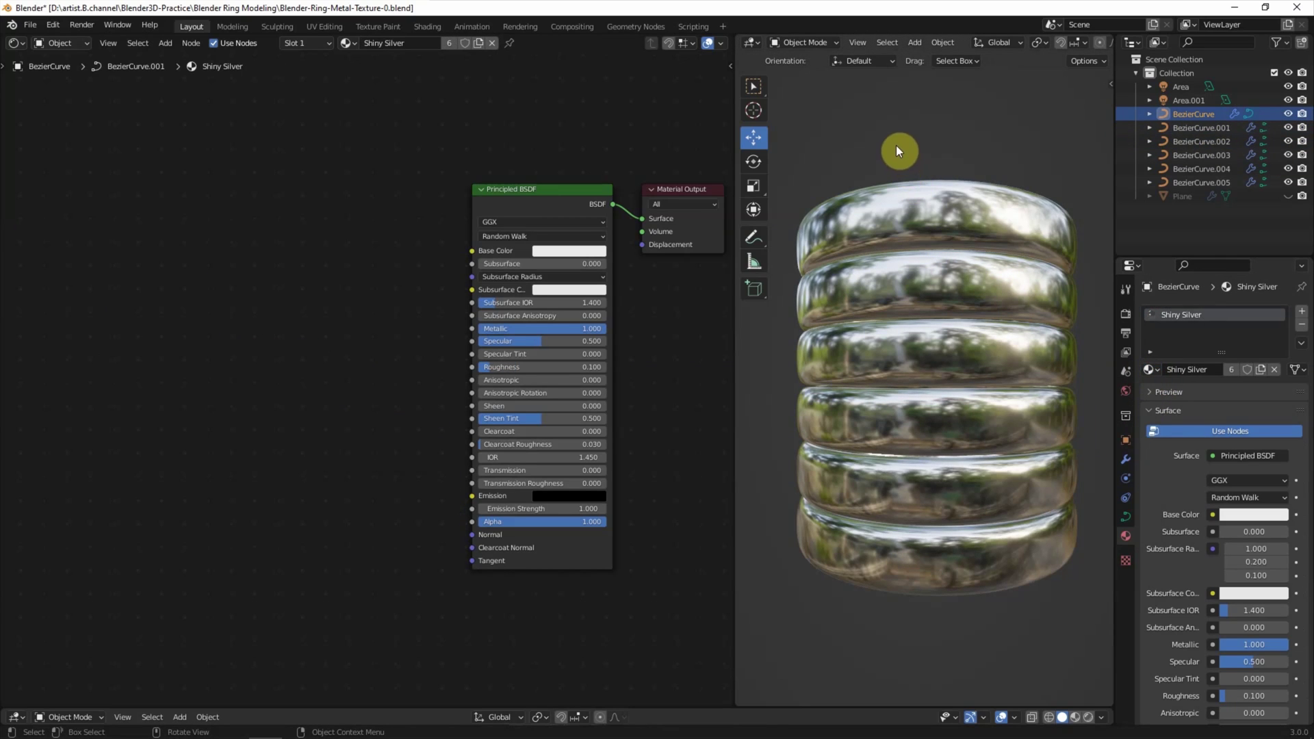
left_click(923, 202)
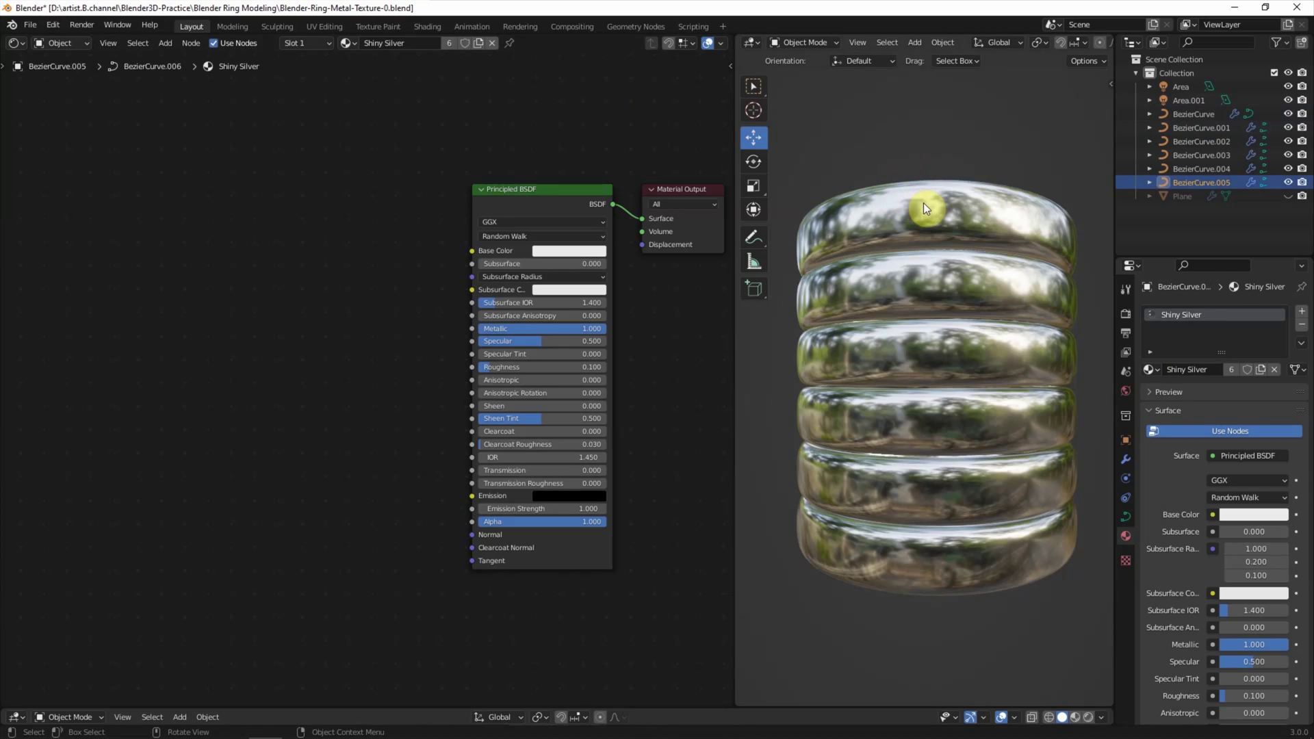
Make the second ring's material single-user and rename it Sandblast Silver
left_click(928, 282)
left_click(441, 45)
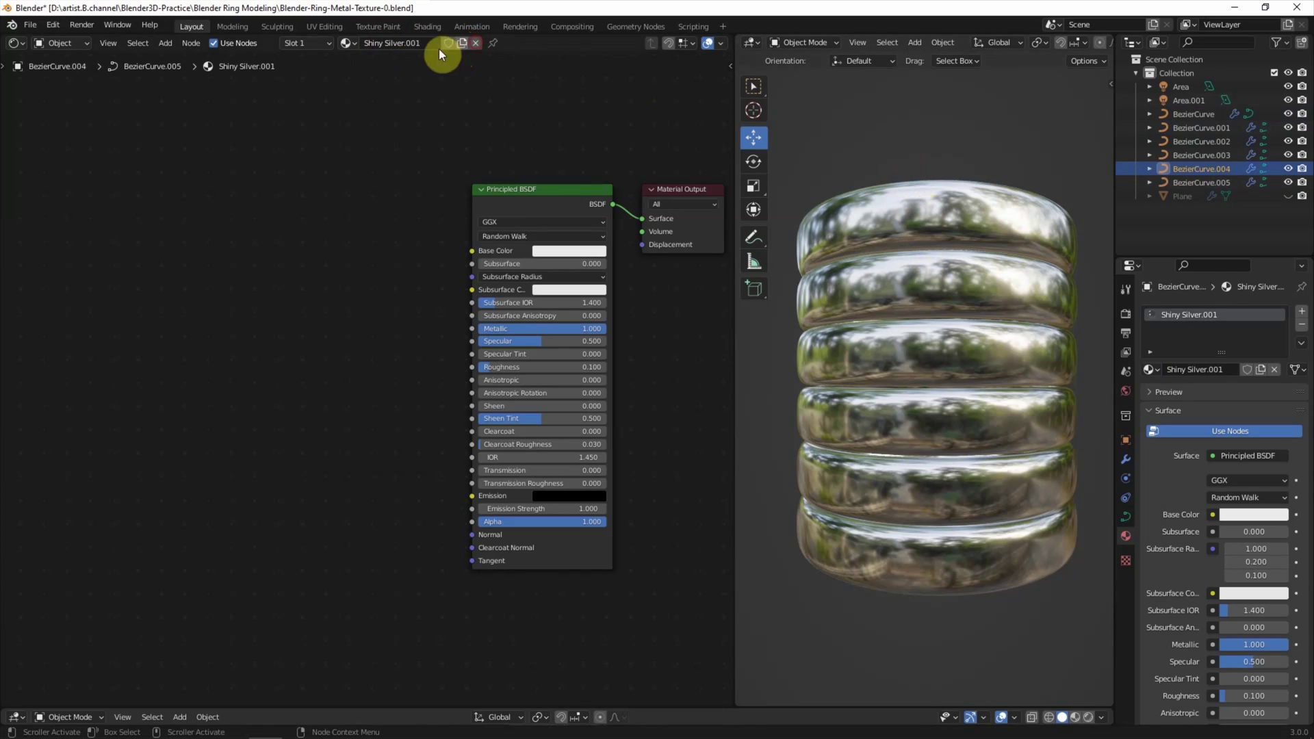
left_click(431, 42)
key("BackSpace")
key("BackSpace")
key("BackSpace")
type("San")
key("Return")
Add Texture Coordinate and Mapping nodes to the Sandblast Silver material
left_click(165, 43)
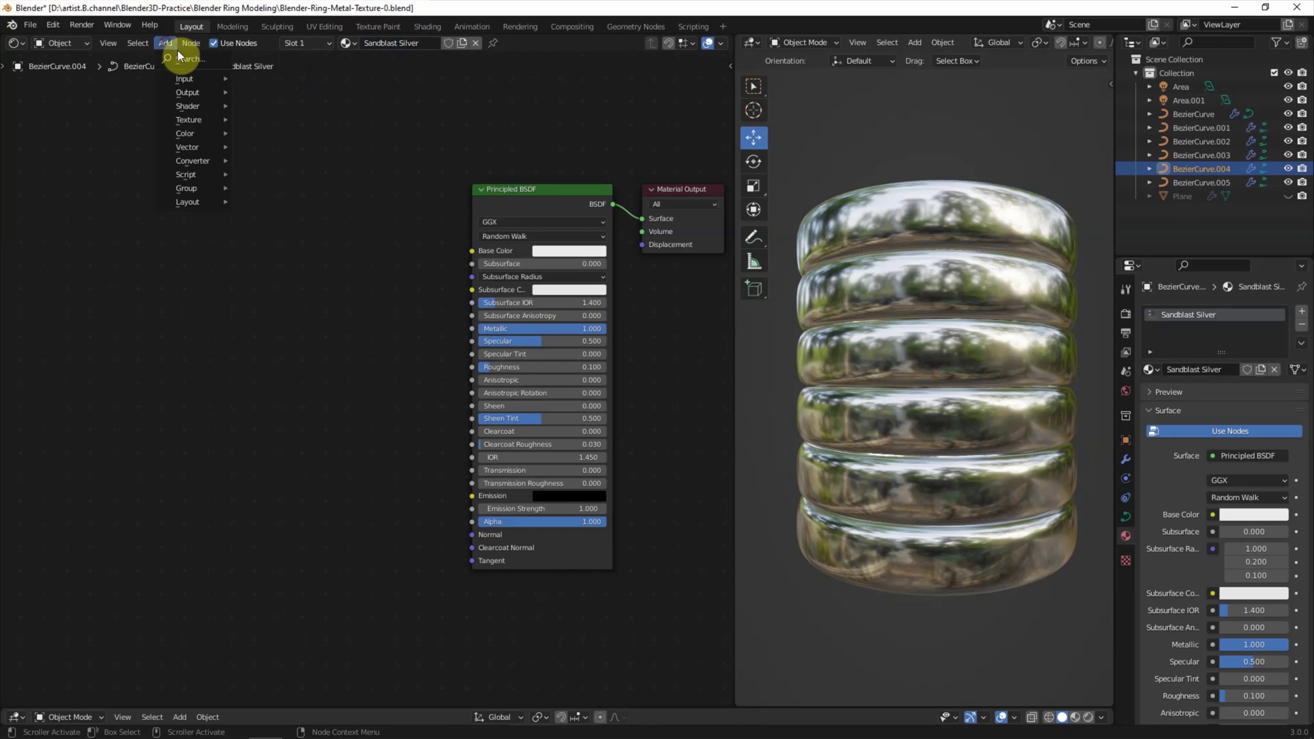
type("texture co")
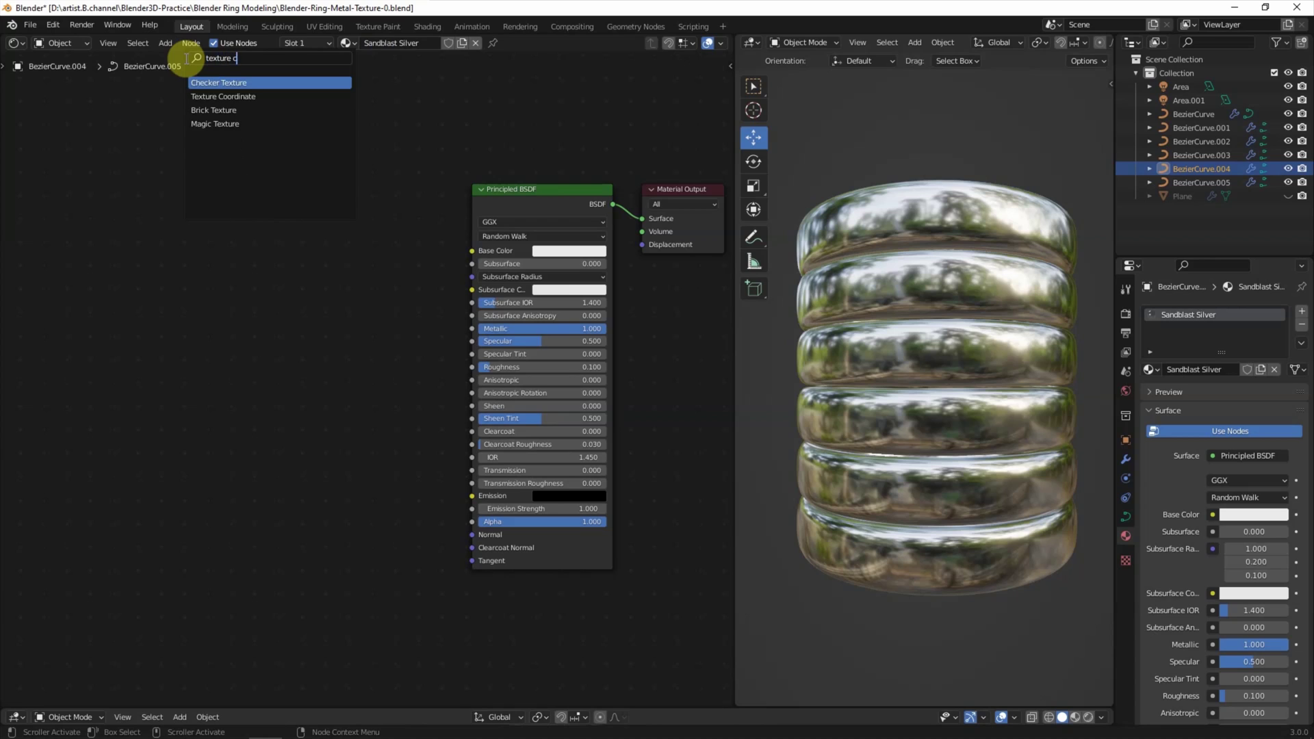
key("Return")
left_click(20, 248)
left_click(165, 43)
type("mapping")
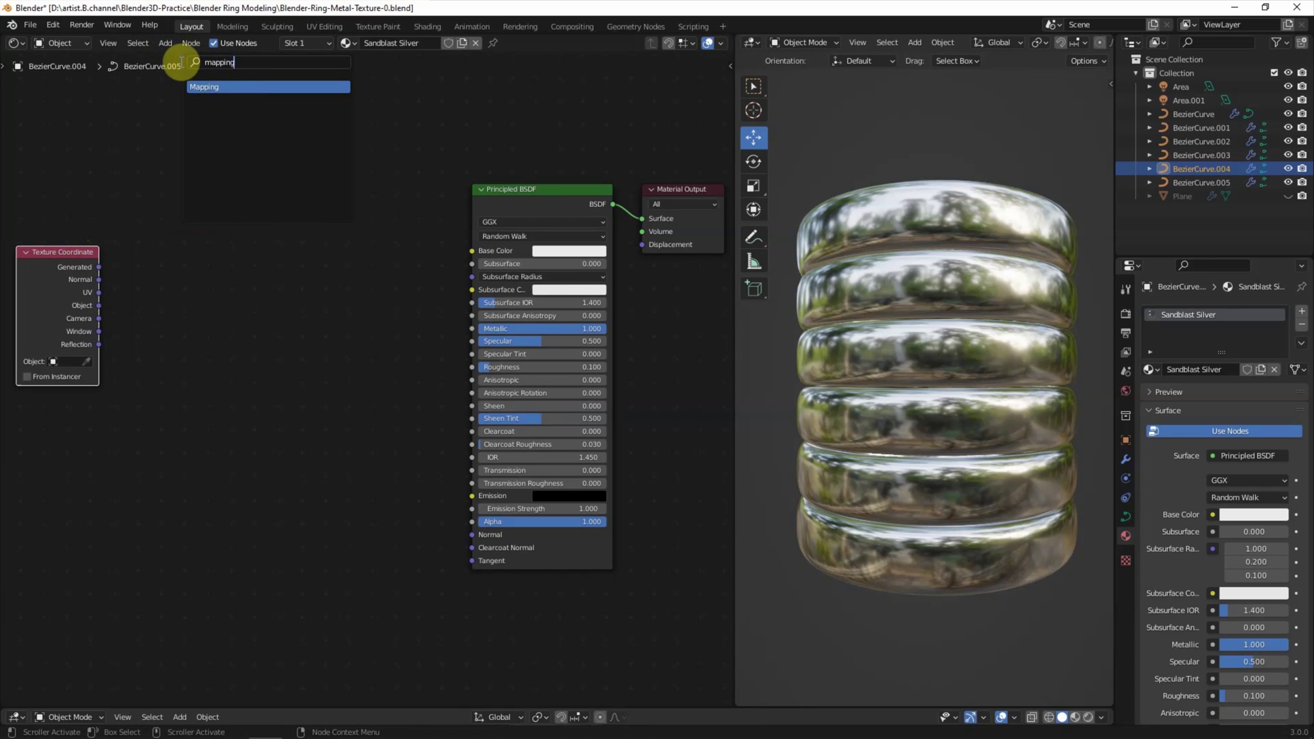
key("Return")
left_click(142, 209)
Add Noise Texture and Bump nodes, and link Generated coordinates into Mapping
left_click(166, 42)
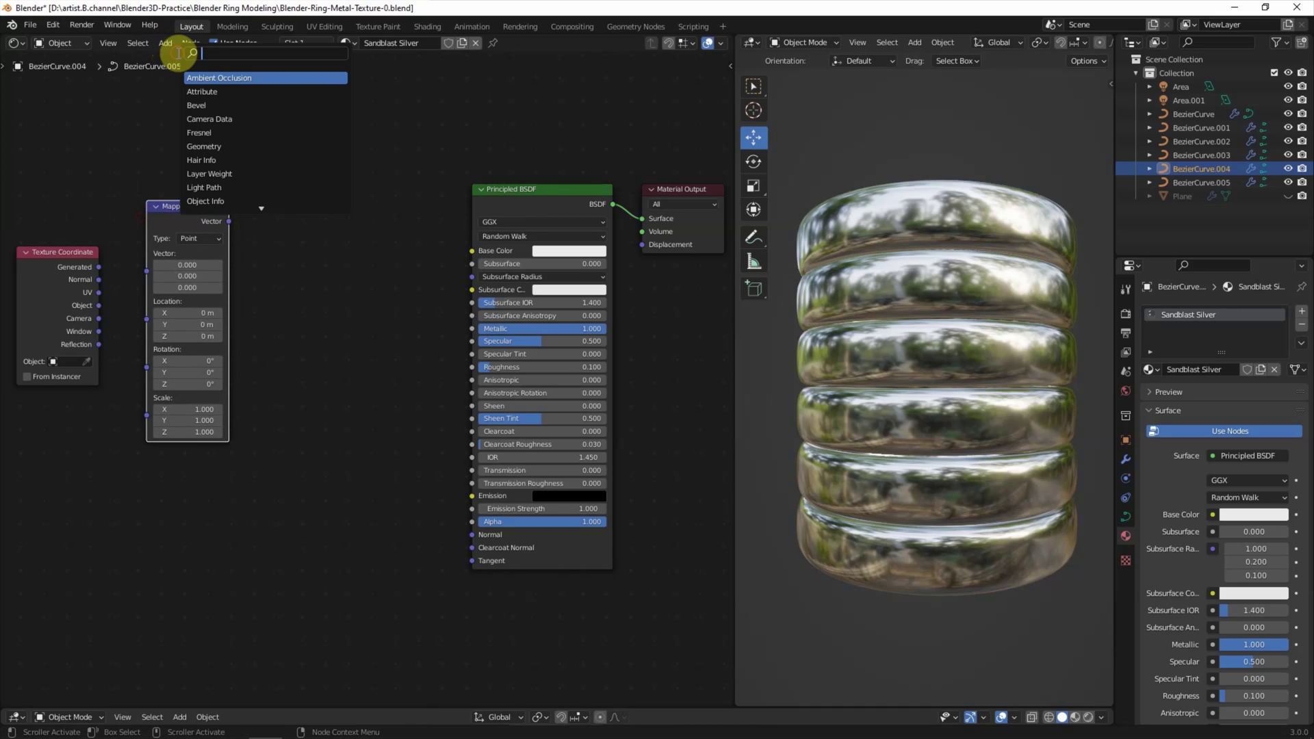
type("noise")
key("Return")
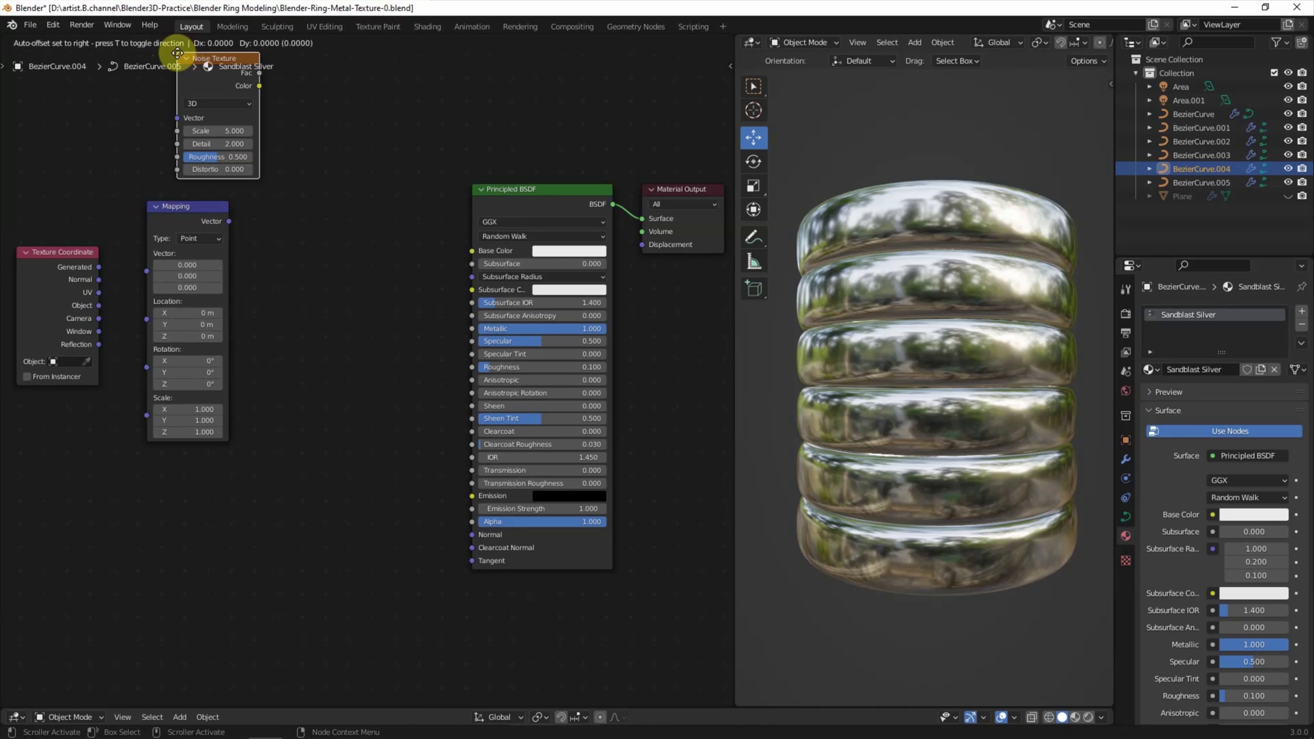
left_click(271, 312)
left_click(166, 42)
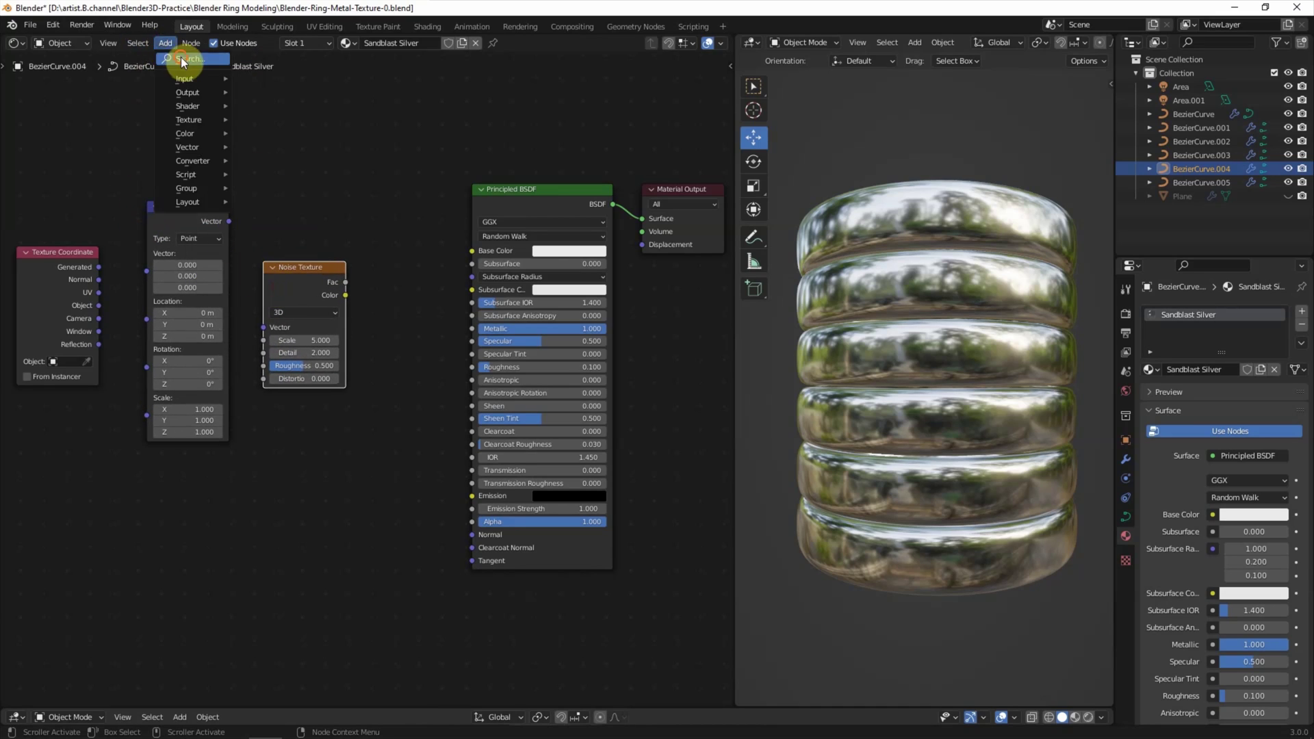
type("bump")
key("Return")
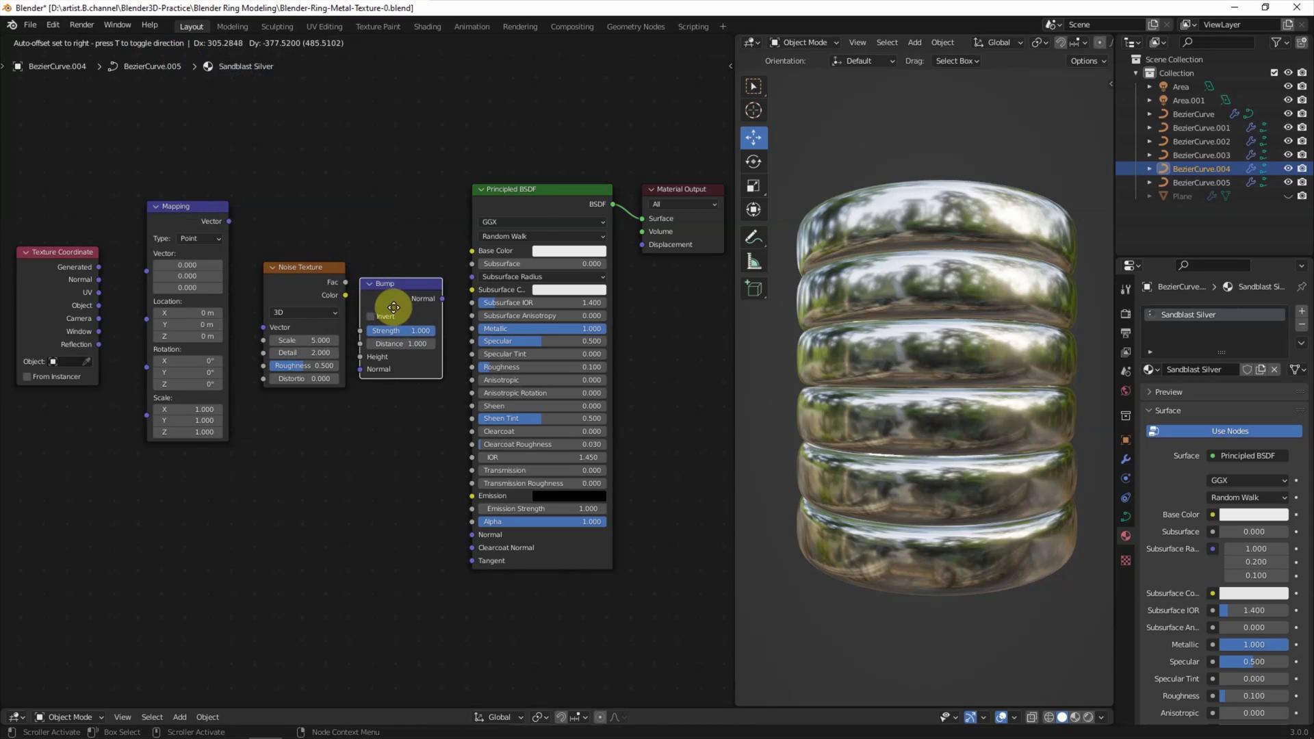
left_click(390, 313)
left_click_drag(99, 267, 145, 275)
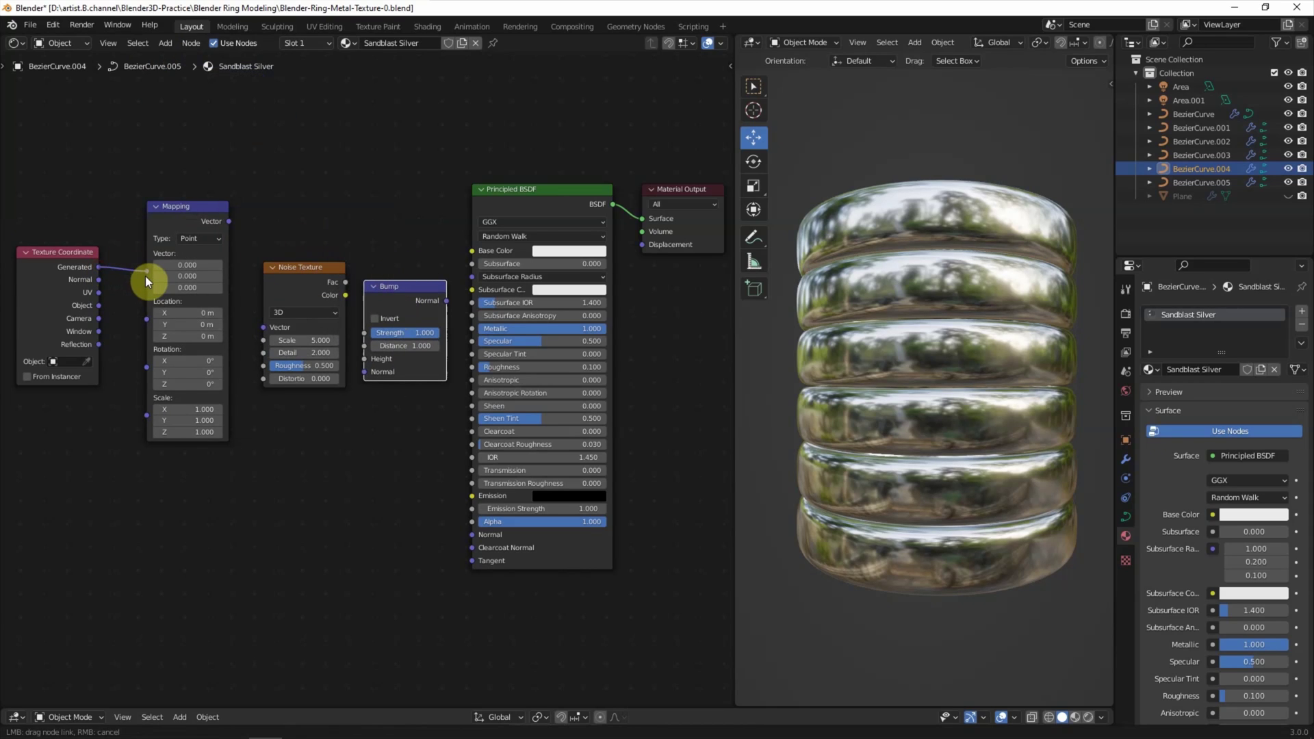
Link Mapping into Noise Vector, Noise Fac into Bump Height, Bump Normal into BSDF Normal
left_click_drag(228, 221, 261, 327)
left_click_drag(344, 282, 364, 358)
mouse_move(446, 300)
left_mouse_down()
mouse_move(446, 401)
mouse_move(480, 533)
left_mouse_up()
Set Noise Scale 6.4, Detail 5.4 and Bump Strength 0.108 for a sandblasted finish
left_click_drag(301, 340, 320, 340)
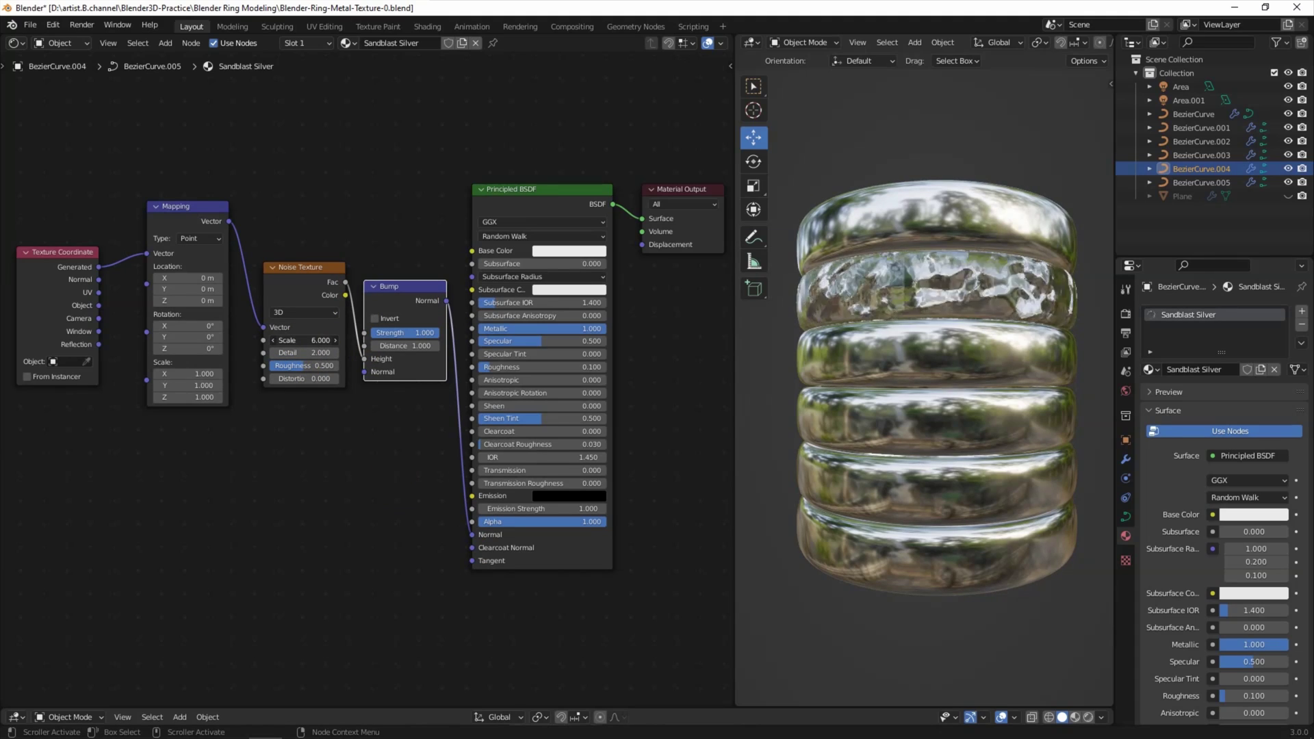
left_click(321, 340)
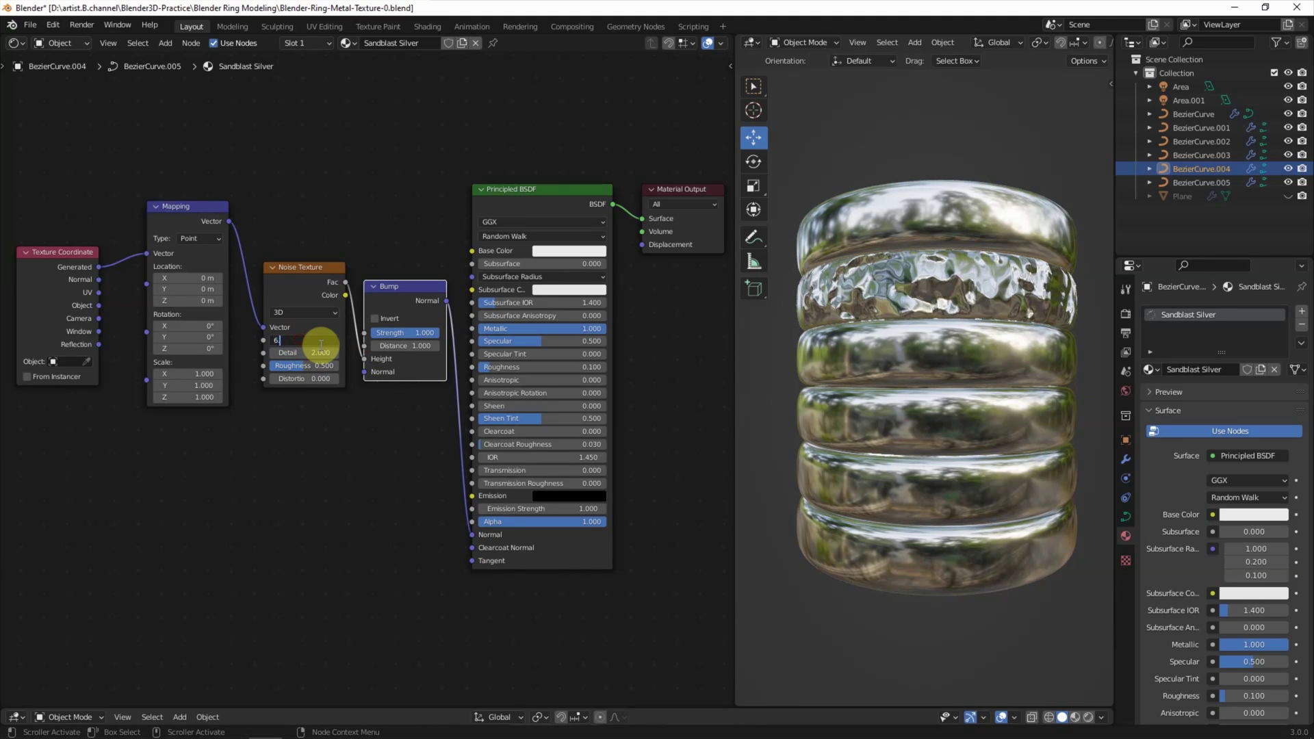
type("4")
key("Return")
mouse_move(301, 352)
left_mouse_down()
mouse_move(342, 353)
mouse_move(318, 352)
mouse_move(329, 366)
left_mouse_up()
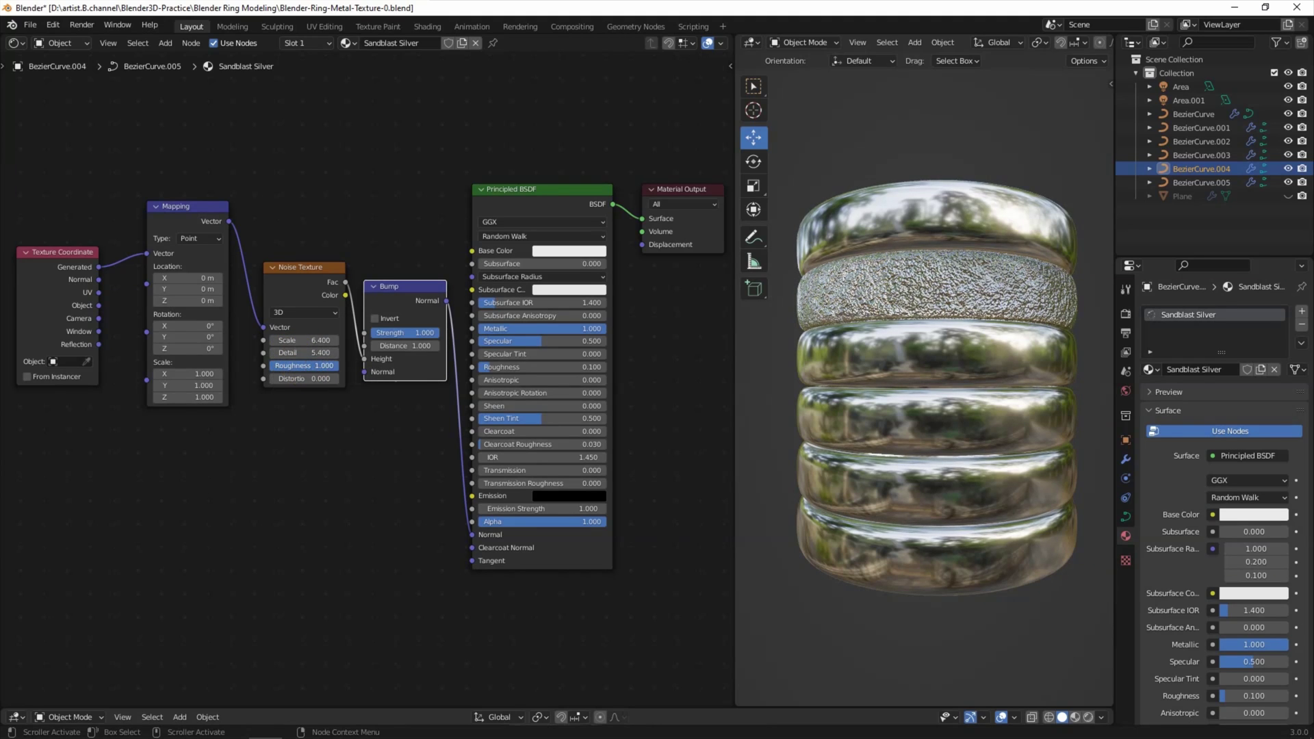
left_click_drag(429, 331, 384, 332)
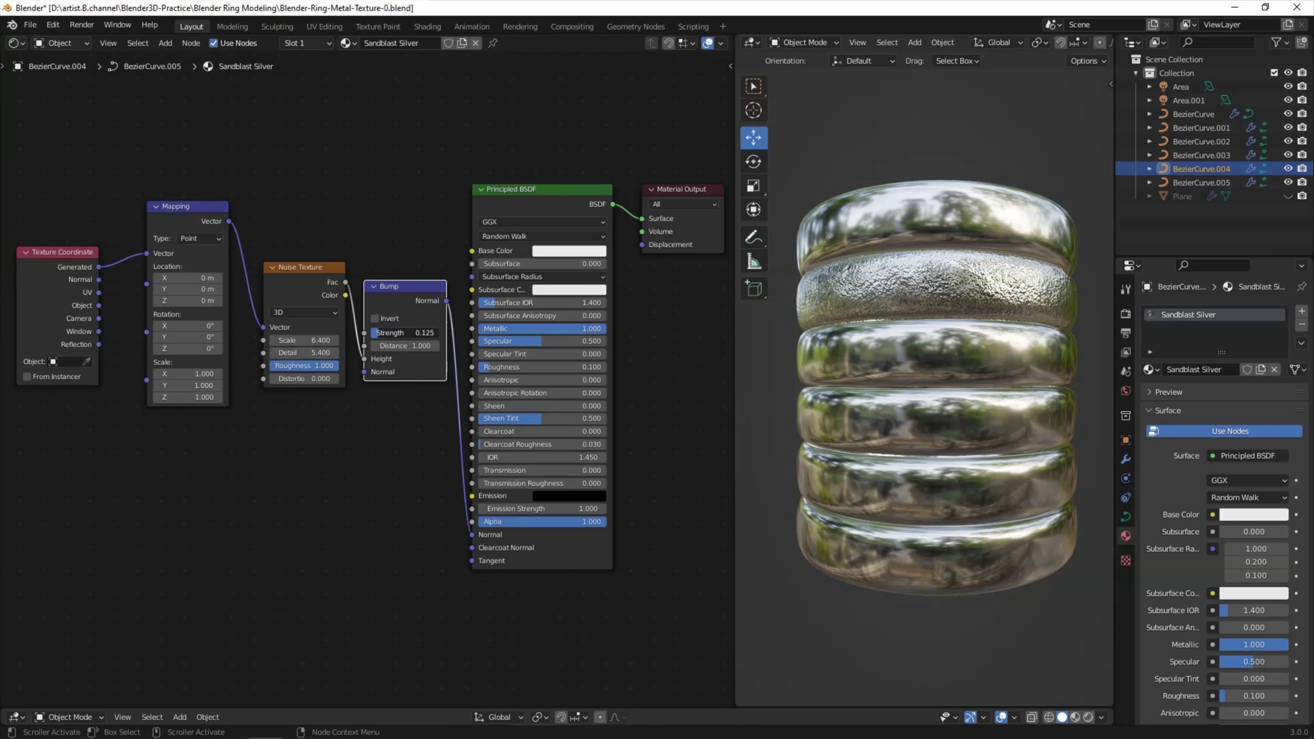
left_click(399, 440)
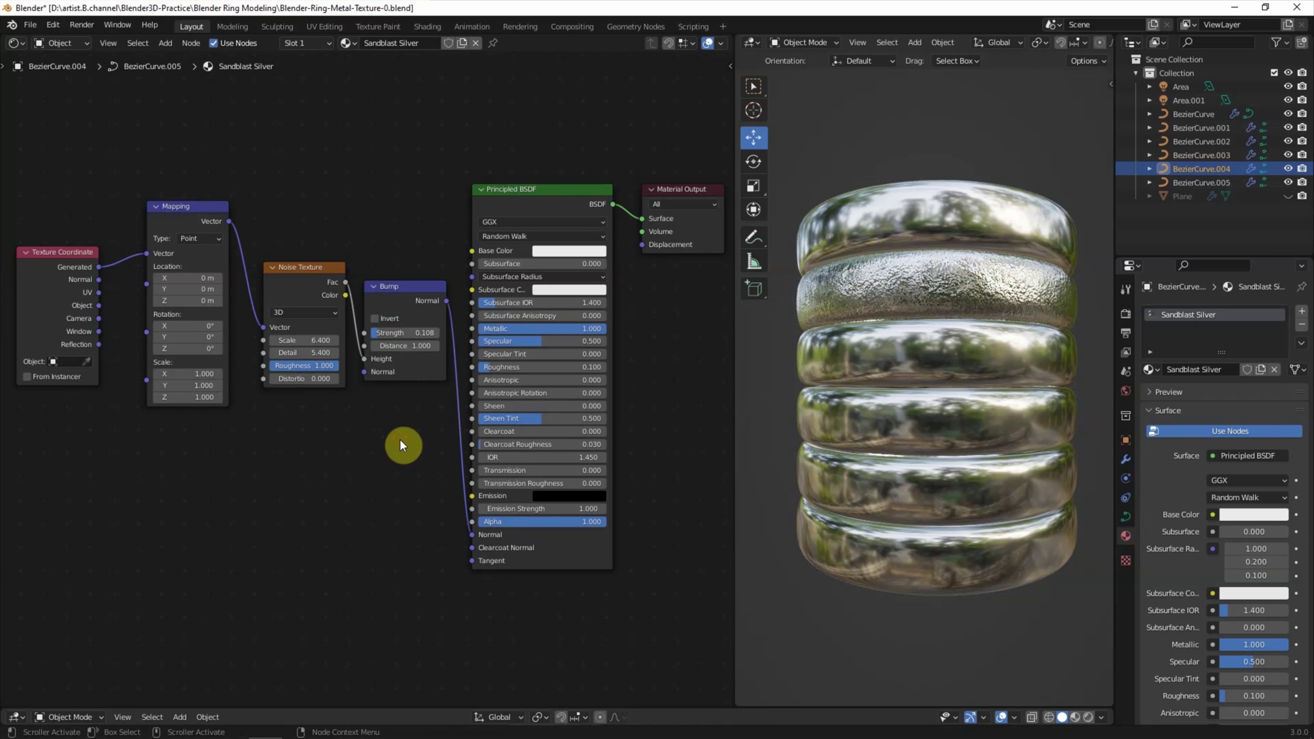
left_click(886, 359)
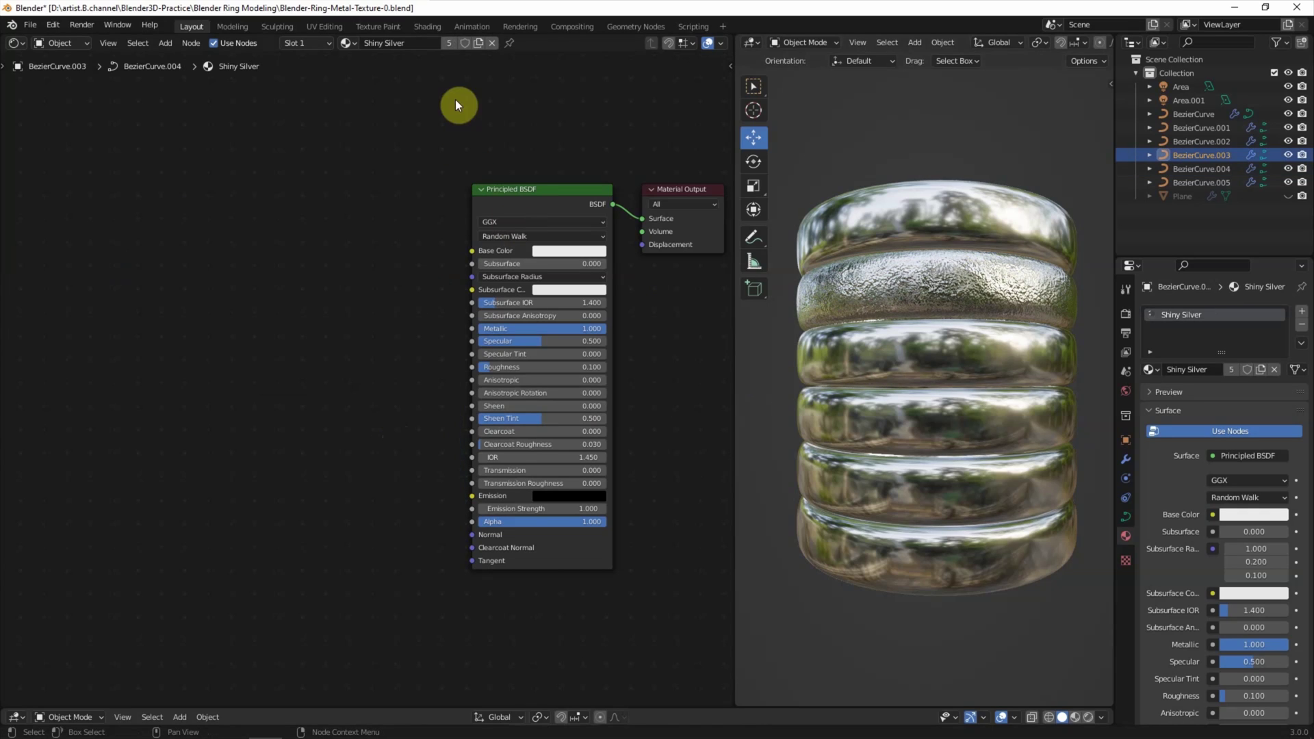
Give the third ring a copy of Sandblast Silver renamed Brushed Silver
left_click(349, 43)
left_click(387, 115)
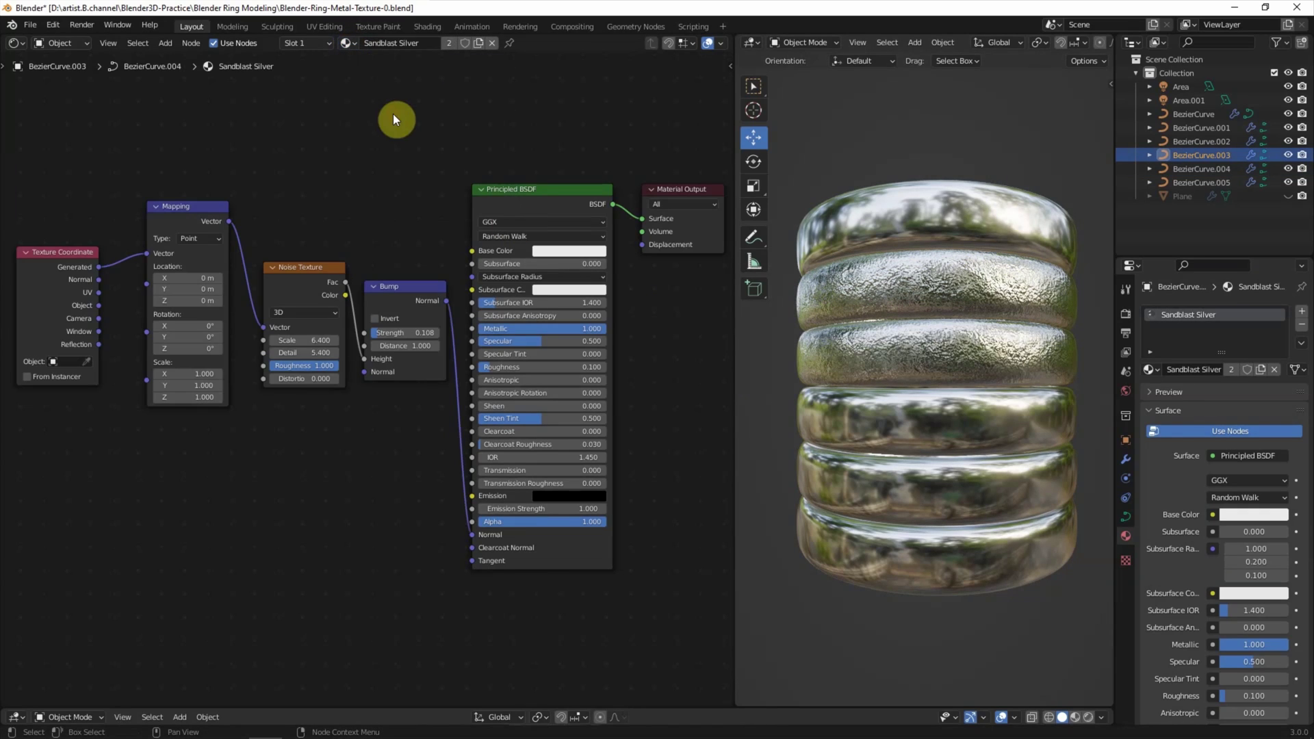
left_click(477, 44)
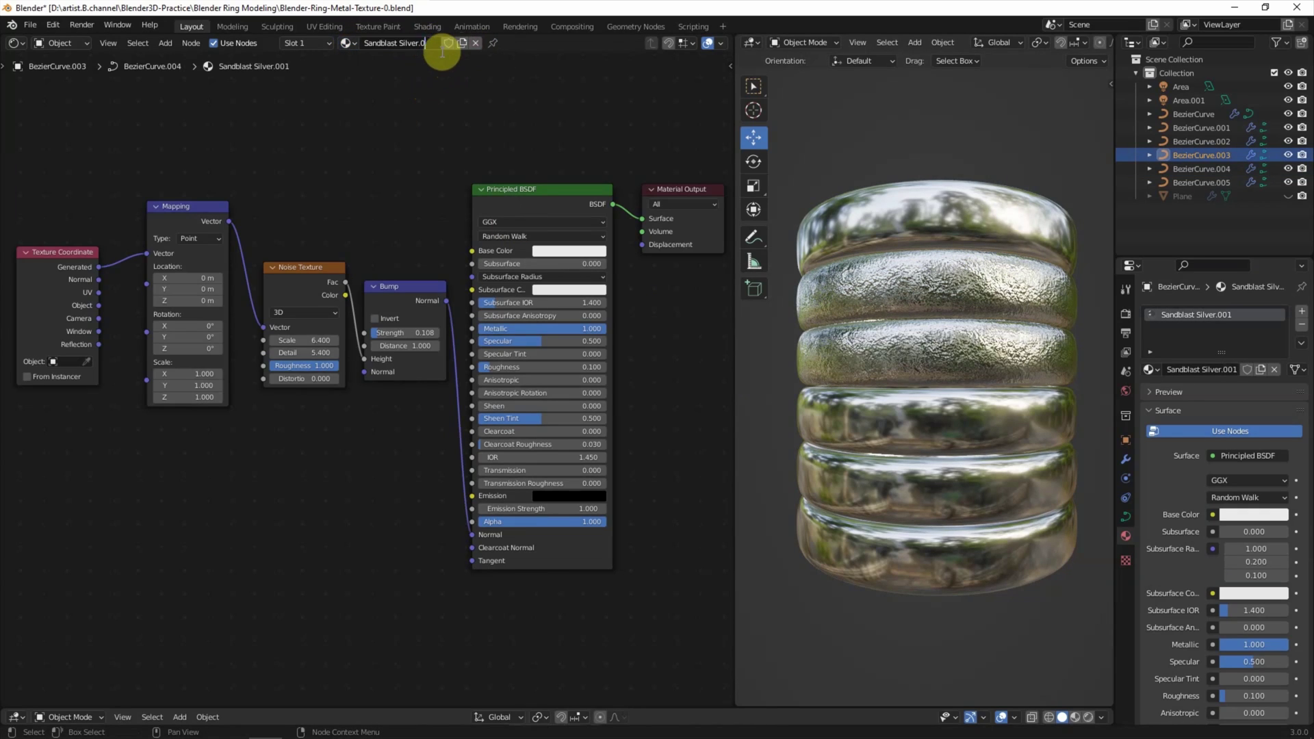
key("BackSpace")
key("BackSpace")
key("BackSpace")
key("BackSpace")
key("BackSpace")
key("BackSpace")
type("hed")
key("Return")
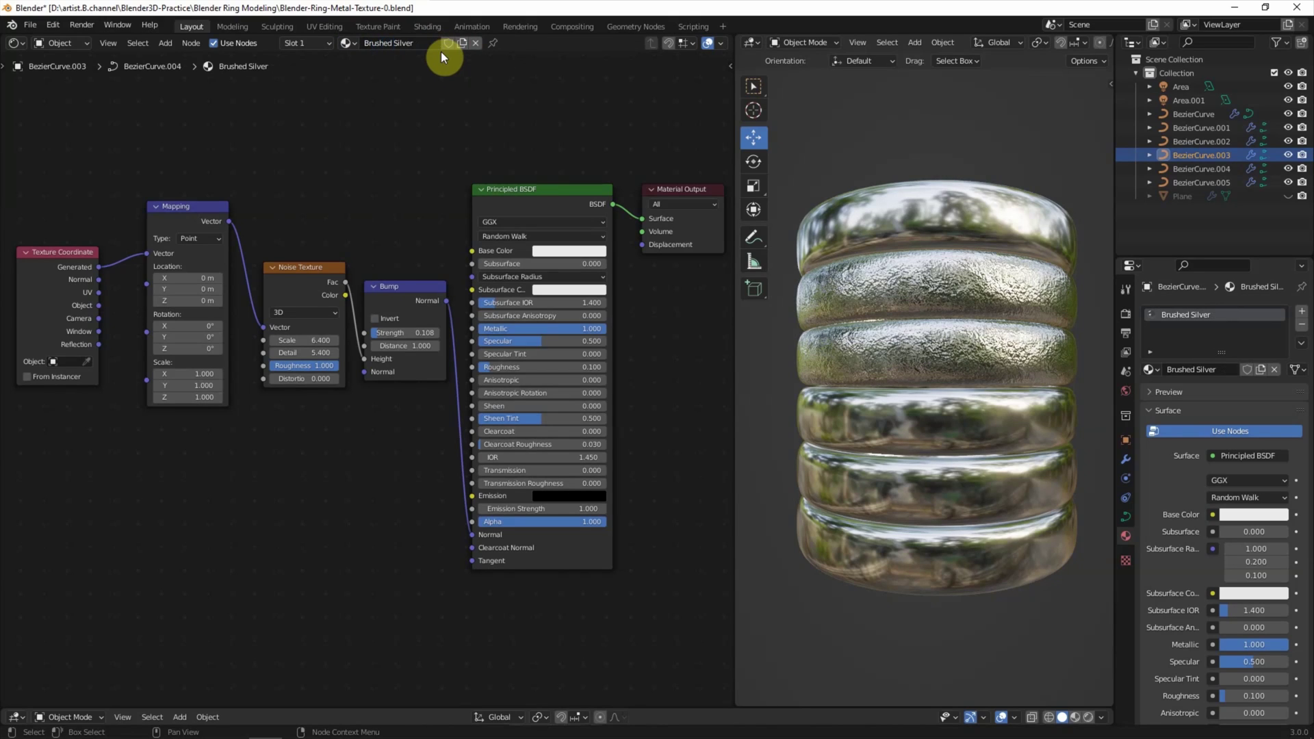
Set the Mapping Scale Y to 10 to stretch the noise into brushed streaks
left_click_drag(191, 385, 225, 385)
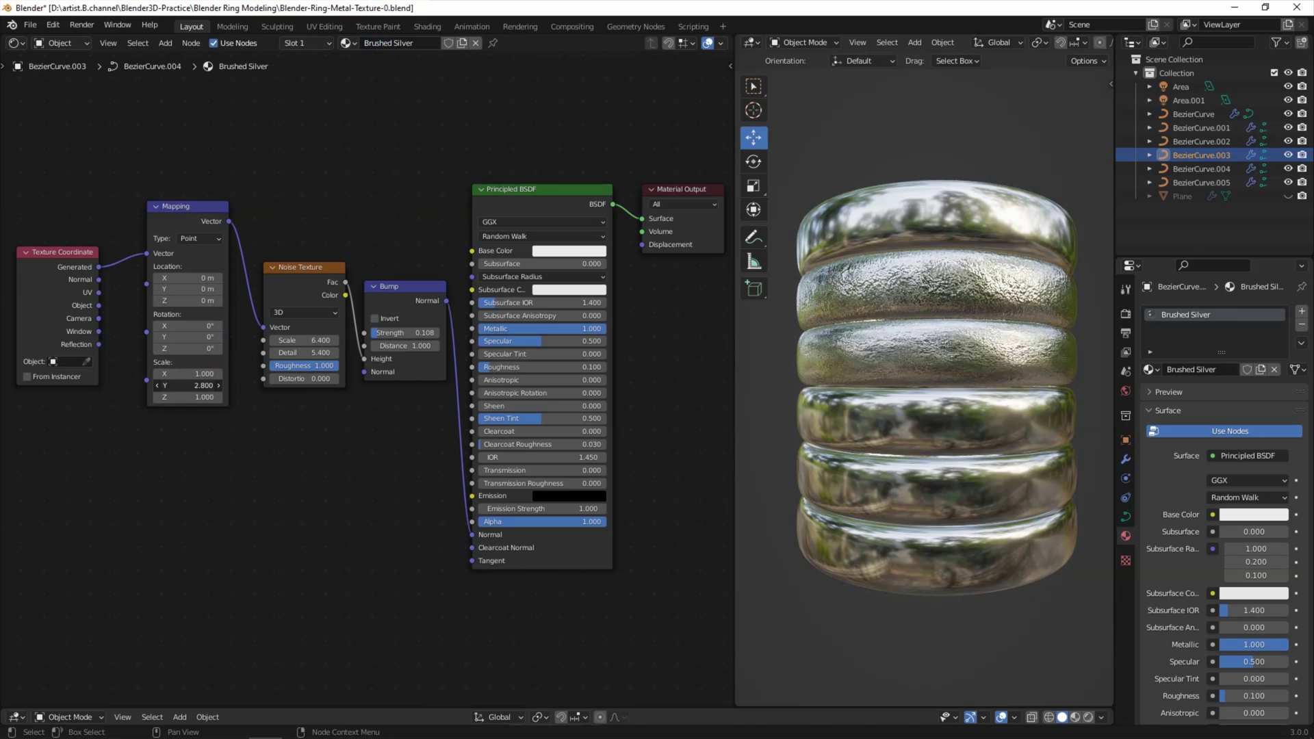
left_click(187, 386)
type("10")
key("Return")
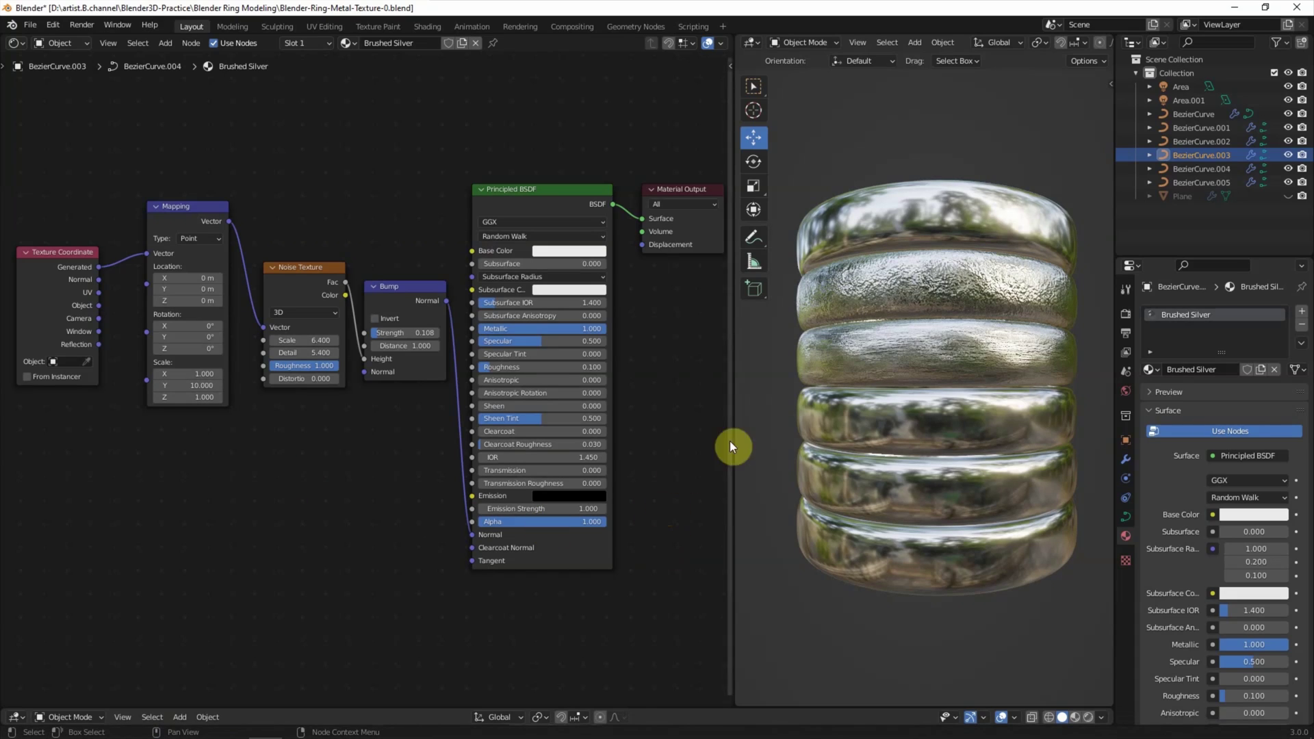
left_click(842, 424)
left_click(348, 43)
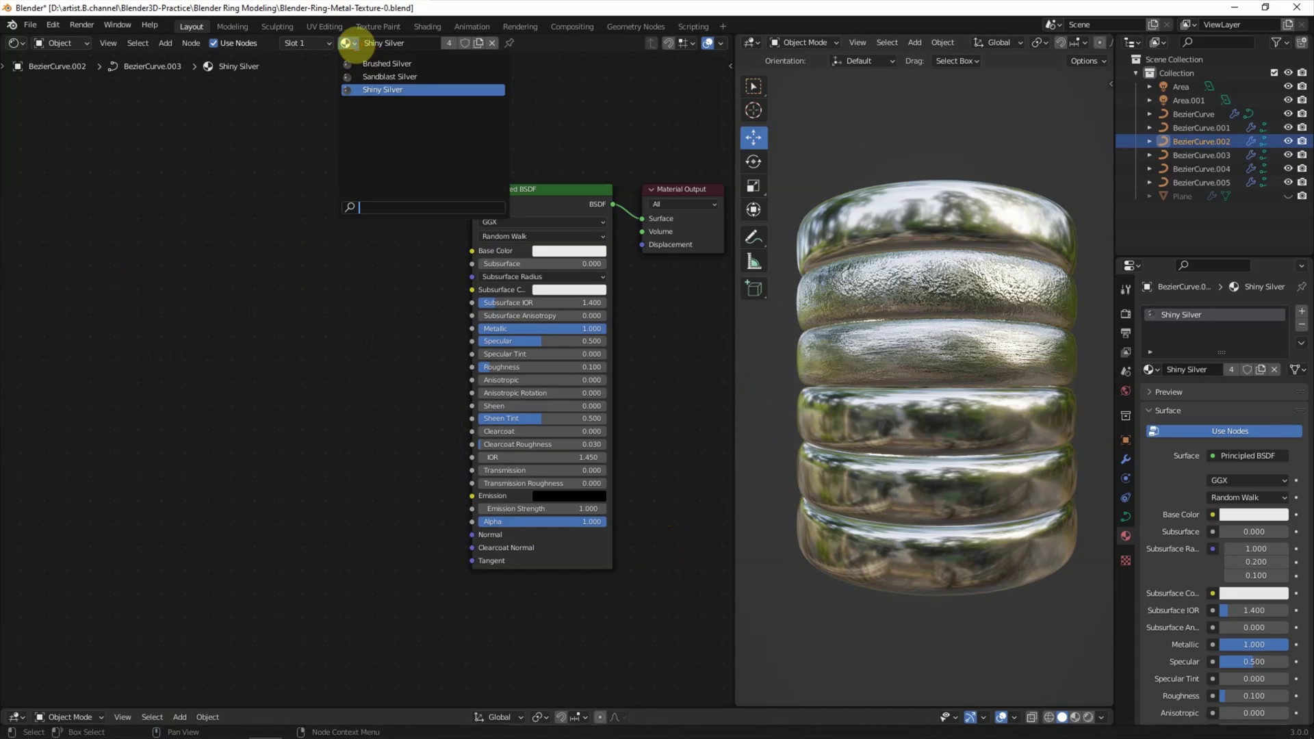
Give the fourth ring a copy of Brushed Silver renamed Hammered Silver
left_click(367, 62)
left_click(476, 43)
double_click(433, 44)
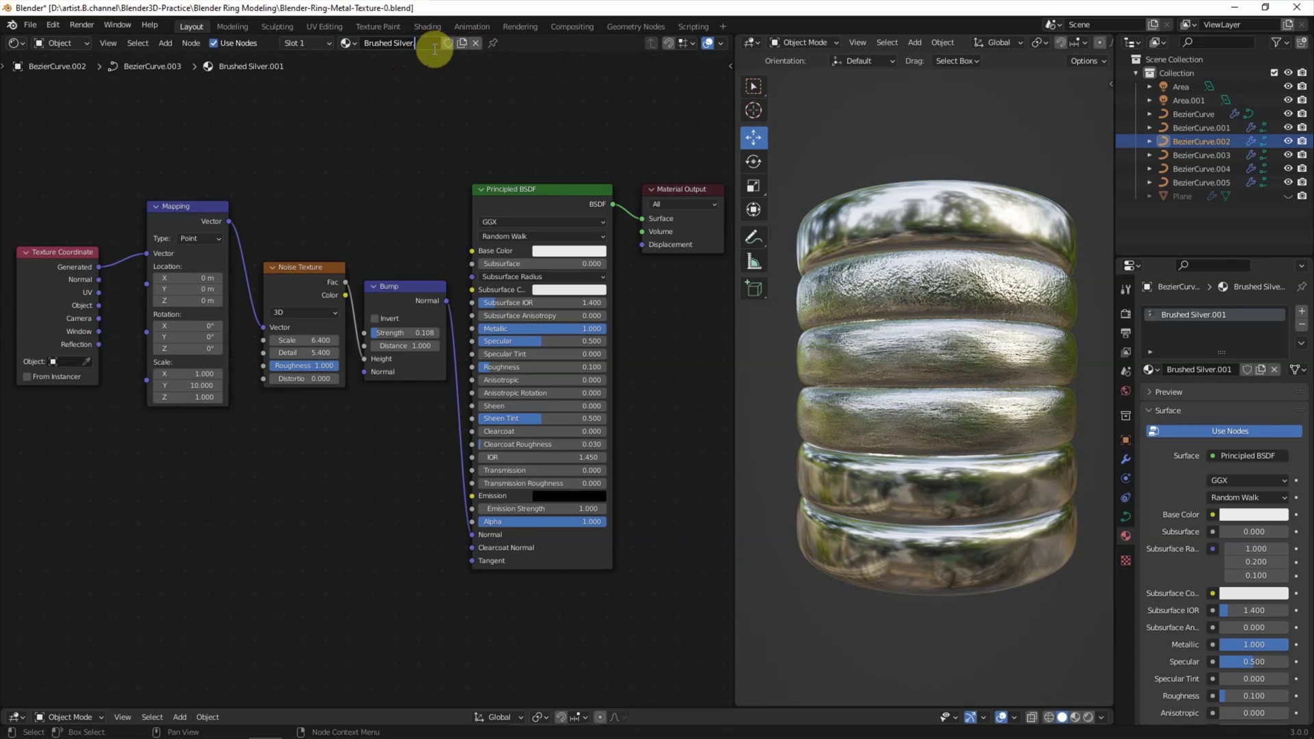
key("BackSpace")
key("BackSpace")
key("BackSpace")
type("ammered")
key("Return")
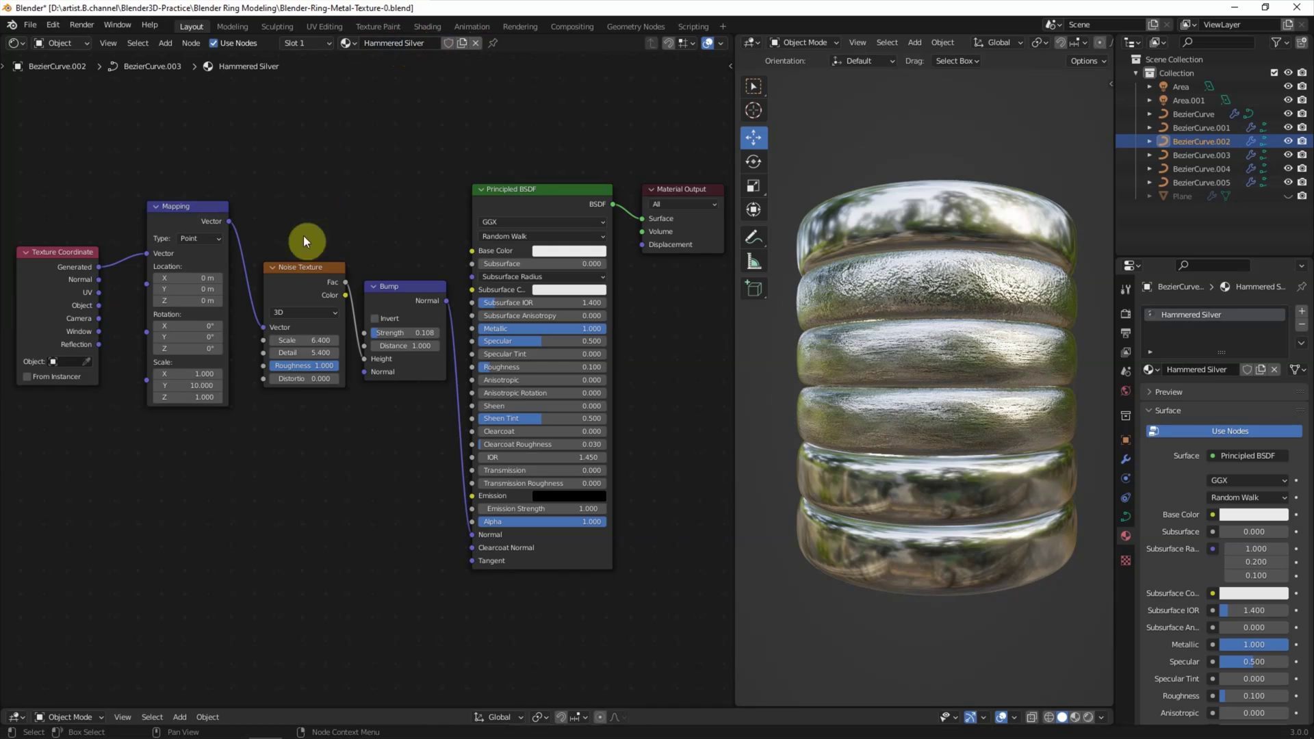
Reset Mapping Y scale to 1 and replace Noise with a Voronoi Texture wired into Bump
key("BackSpace")
left_click(309, 271)
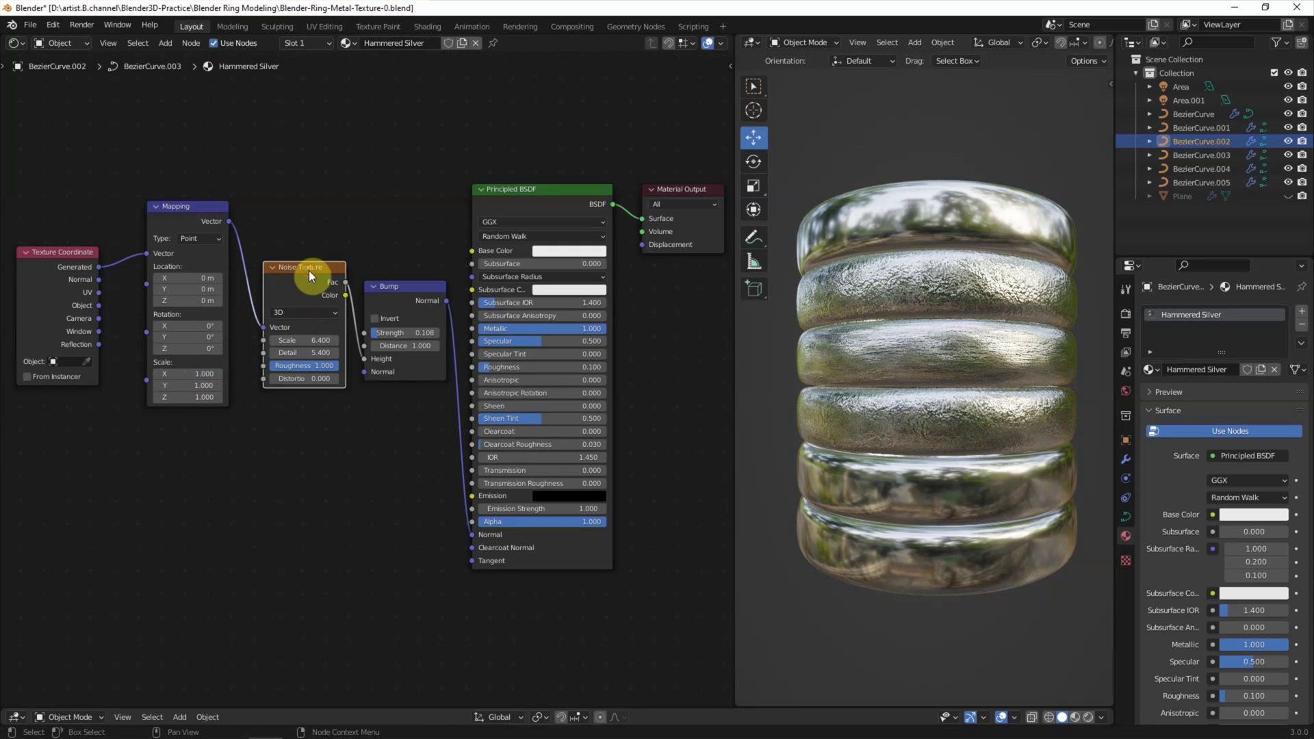
key("x")
left_click(165, 42)
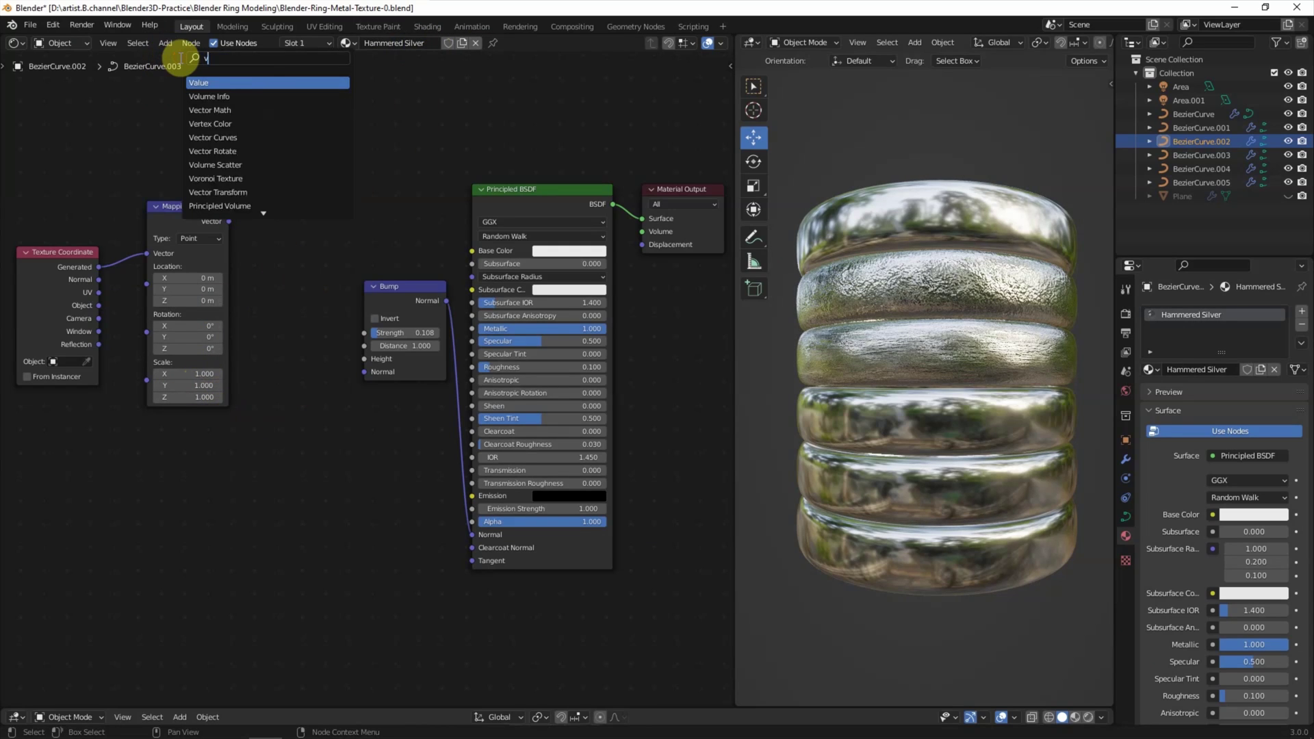
type("voronoi")
key("Return")
left_click(270, 277)
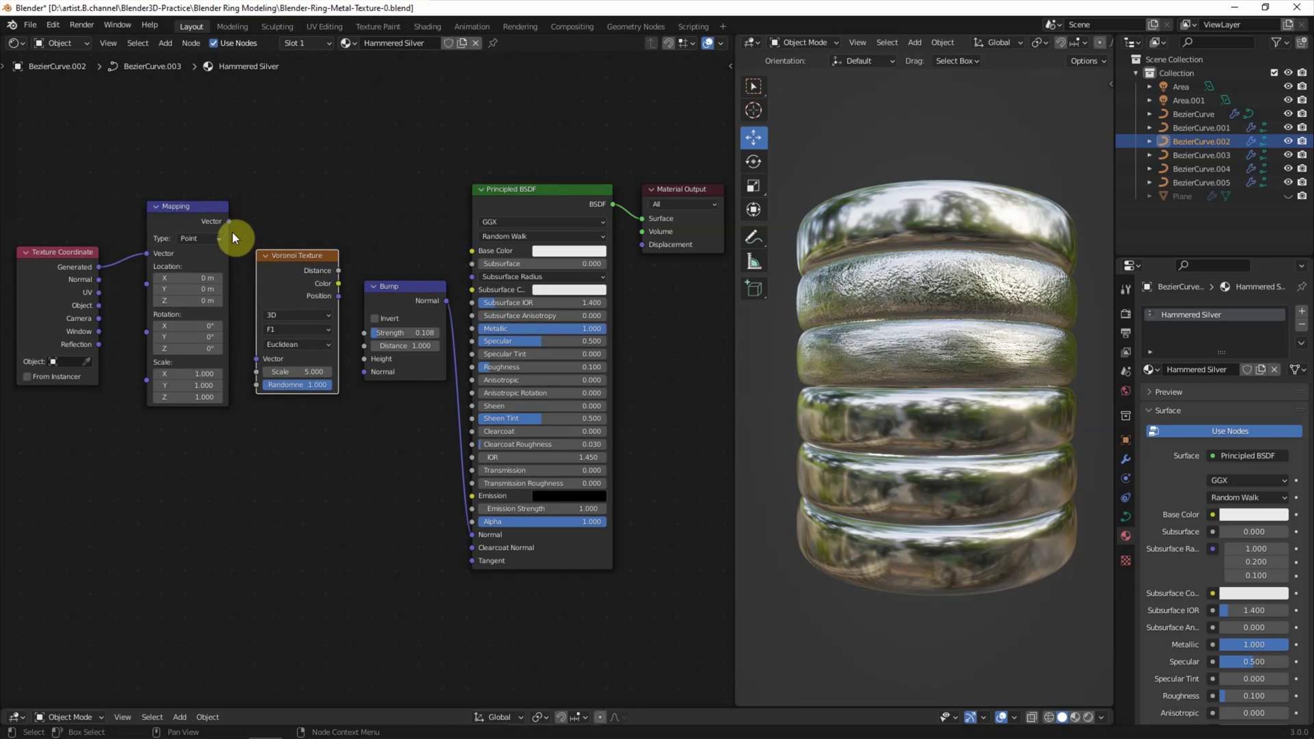
left_click_drag(228, 220, 256, 359)
left_click_drag(338, 271, 364, 359)
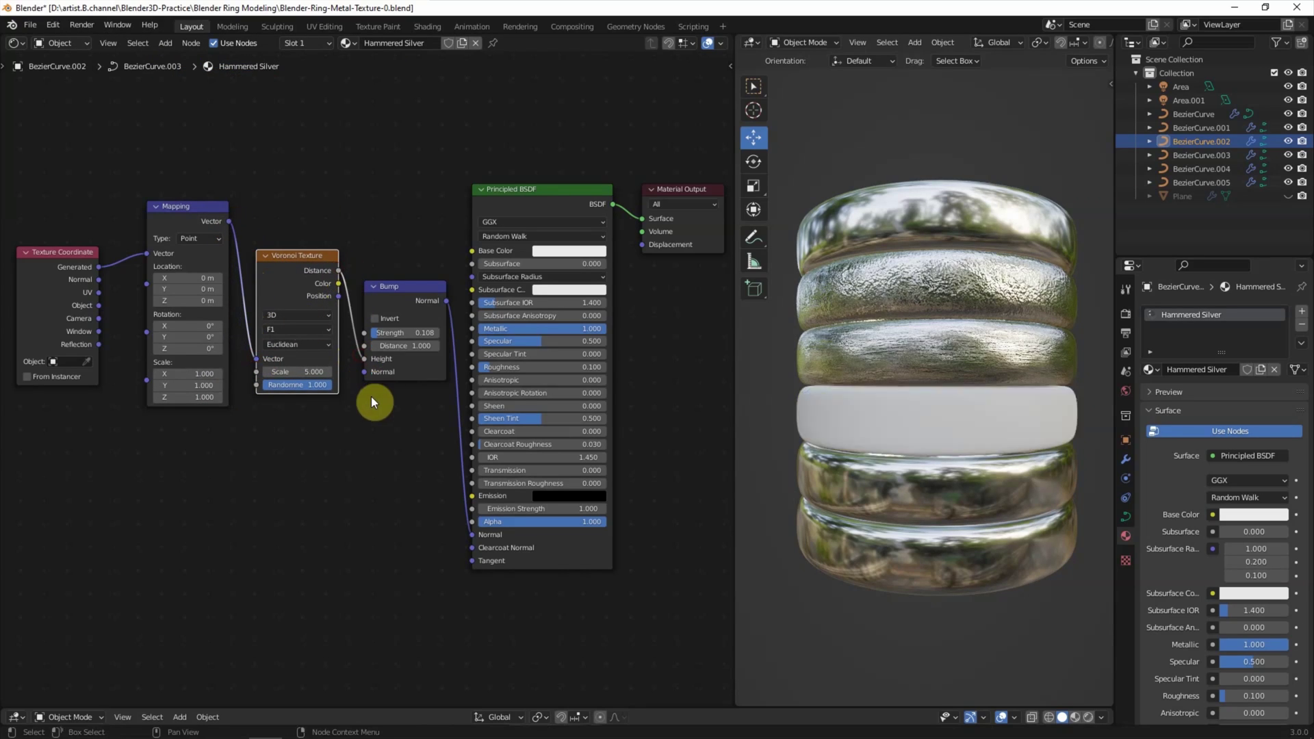
Set the Voronoi to Smooth F1 with Scale 15.4 and Smoothness about 0.308
left_click(278, 330)
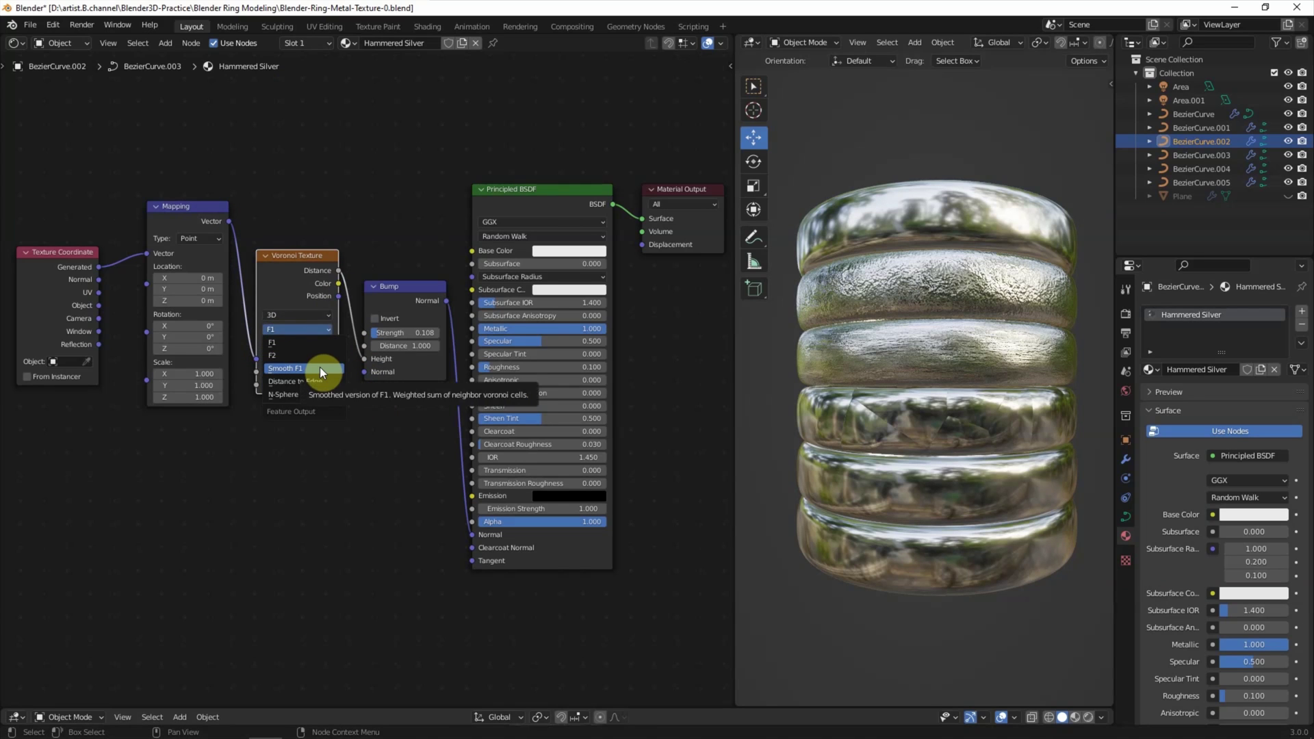
left_click(319, 368)
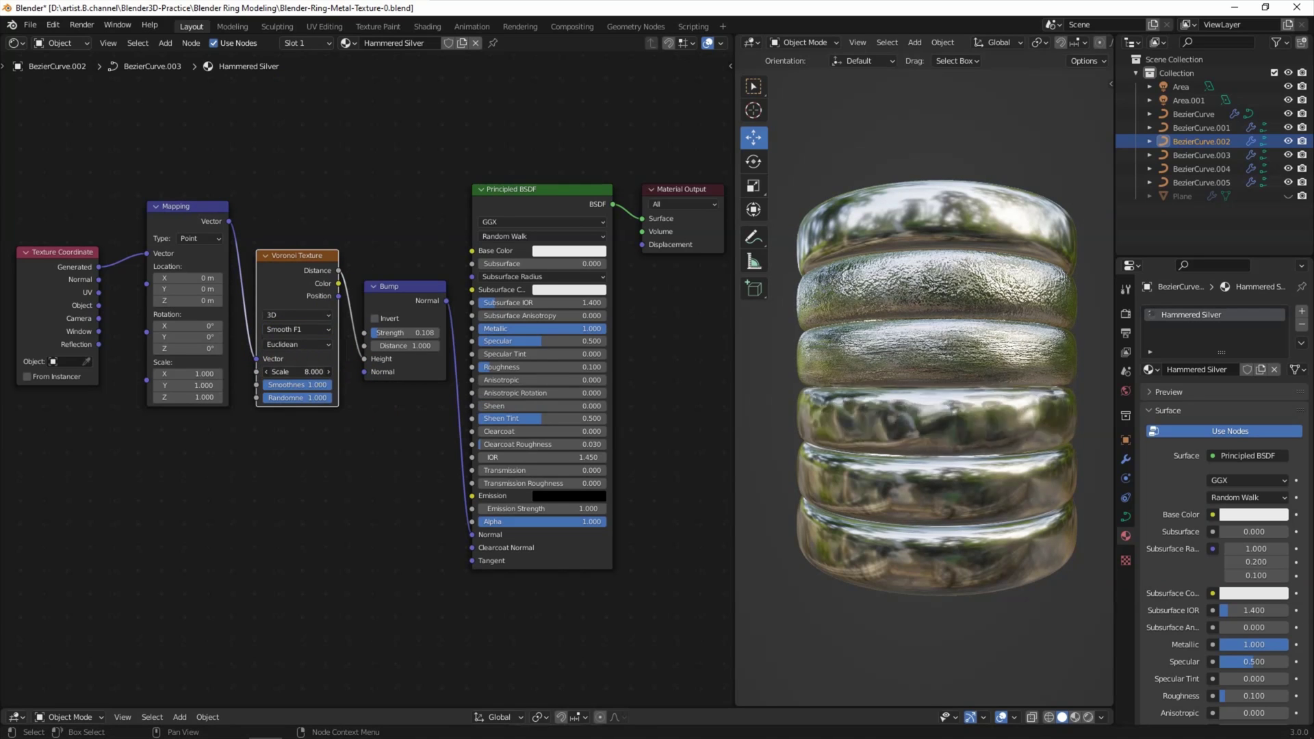
left_click_drag(298, 371, 335, 371)
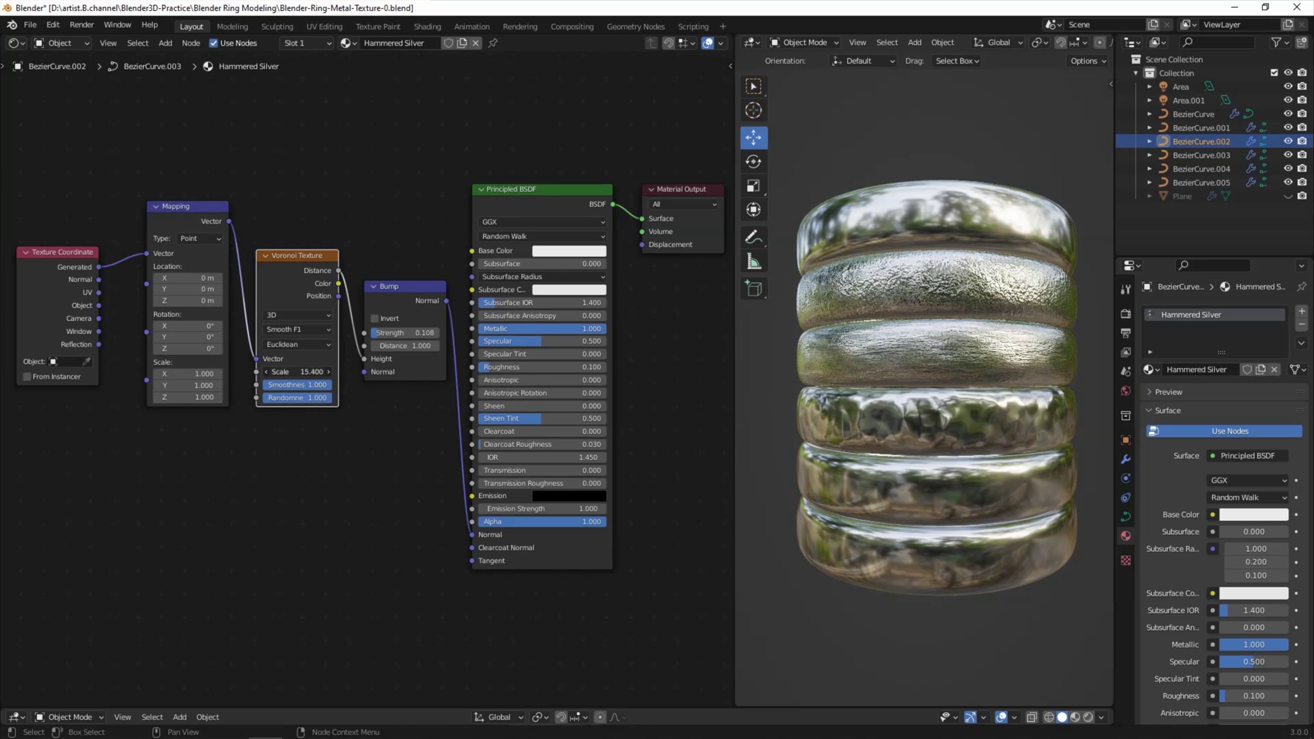
mouse_move(315, 385)
left_mouse_down()
mouse_move(273, 385)
mouse_move(301, 384)
left_mouse_up()
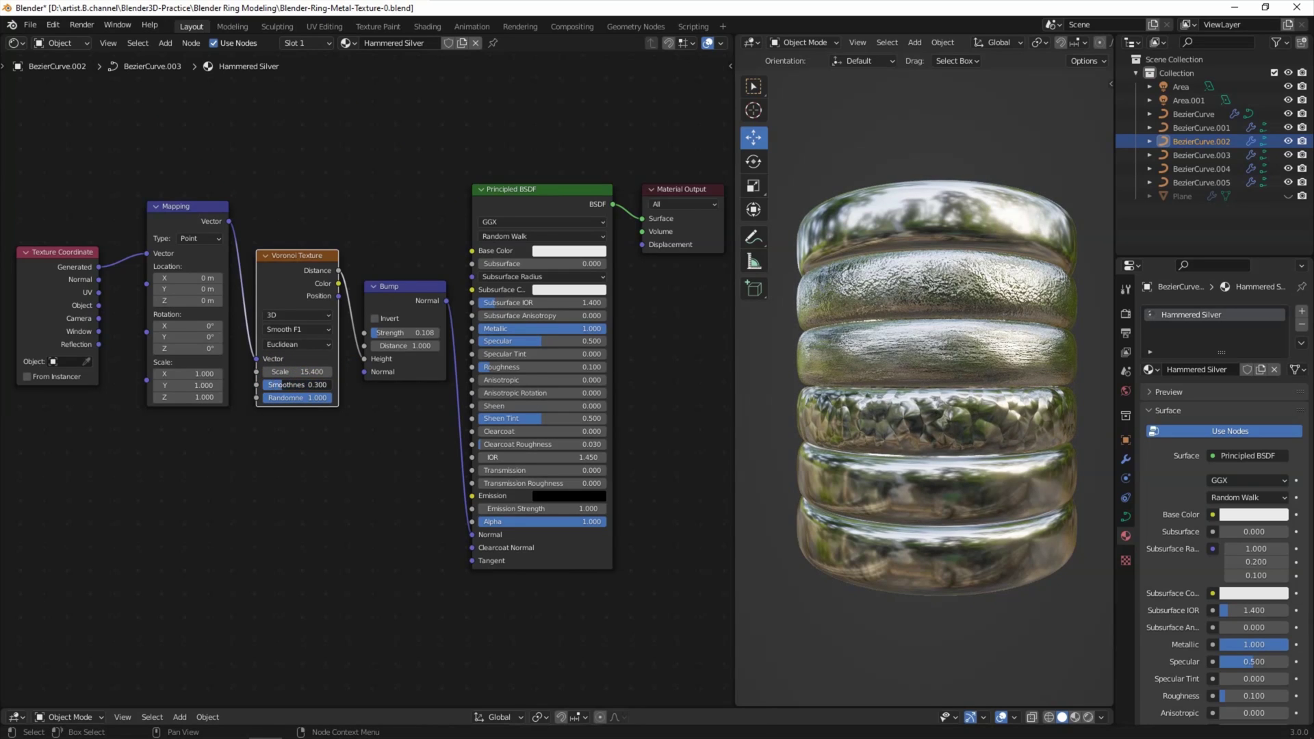
Invert the Bump and raise its Strength to 0.175
left_click(372, 317)
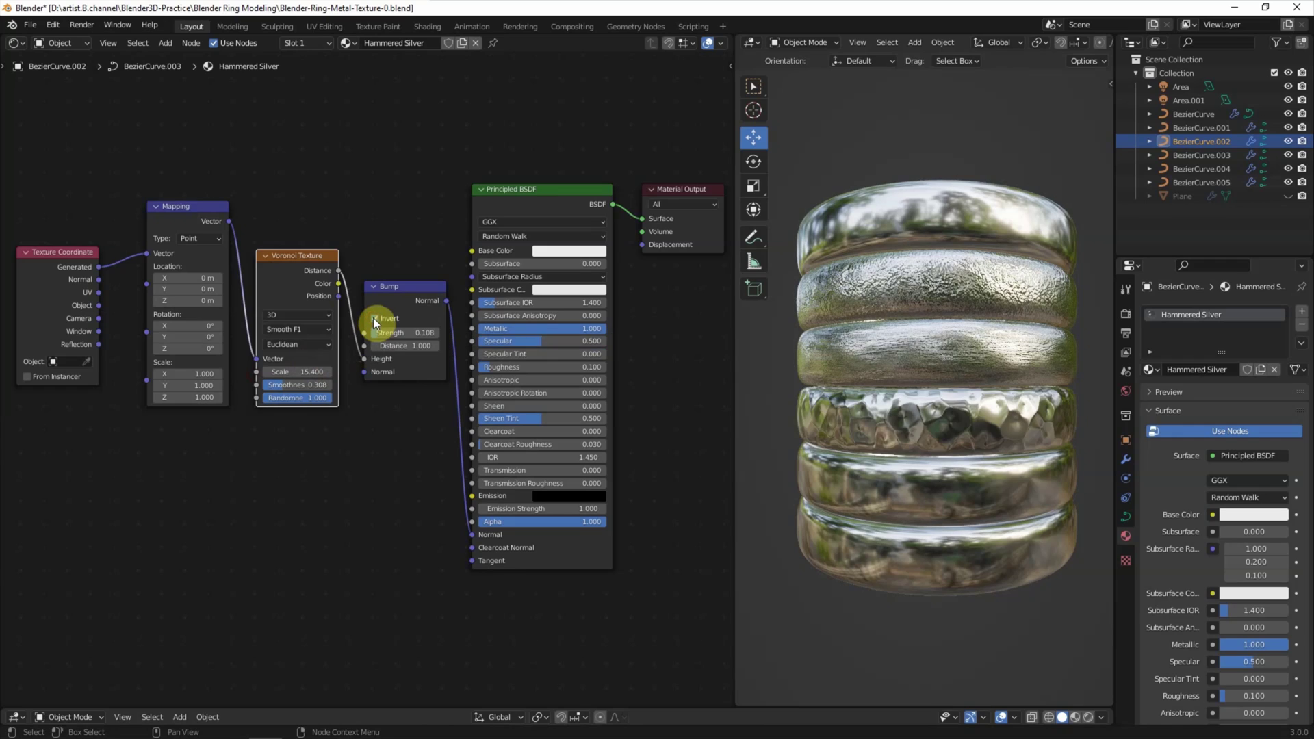
left_click_drag(379, 333, 394, 333)
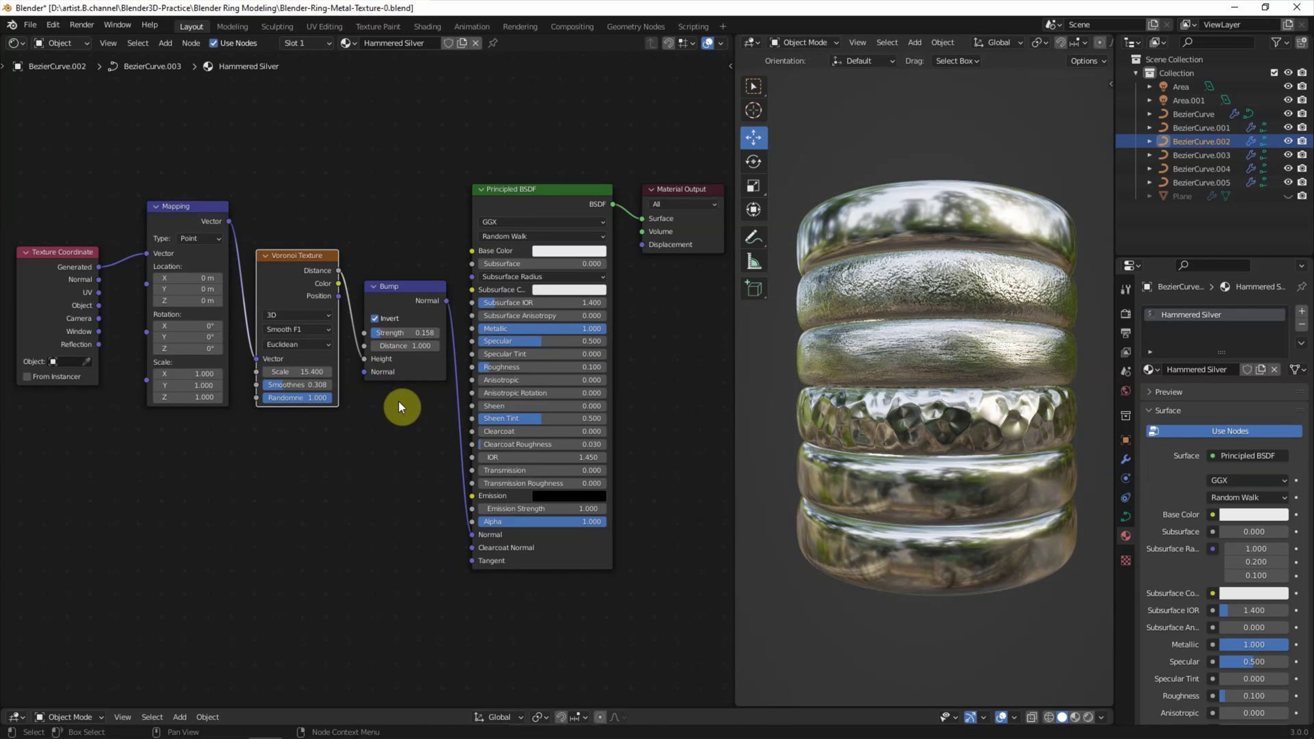
mouse_move(383, 334)
left_mouse_down()
mouse_move(404, 333)
mouse_move(413, 428)
left_mouse_up()
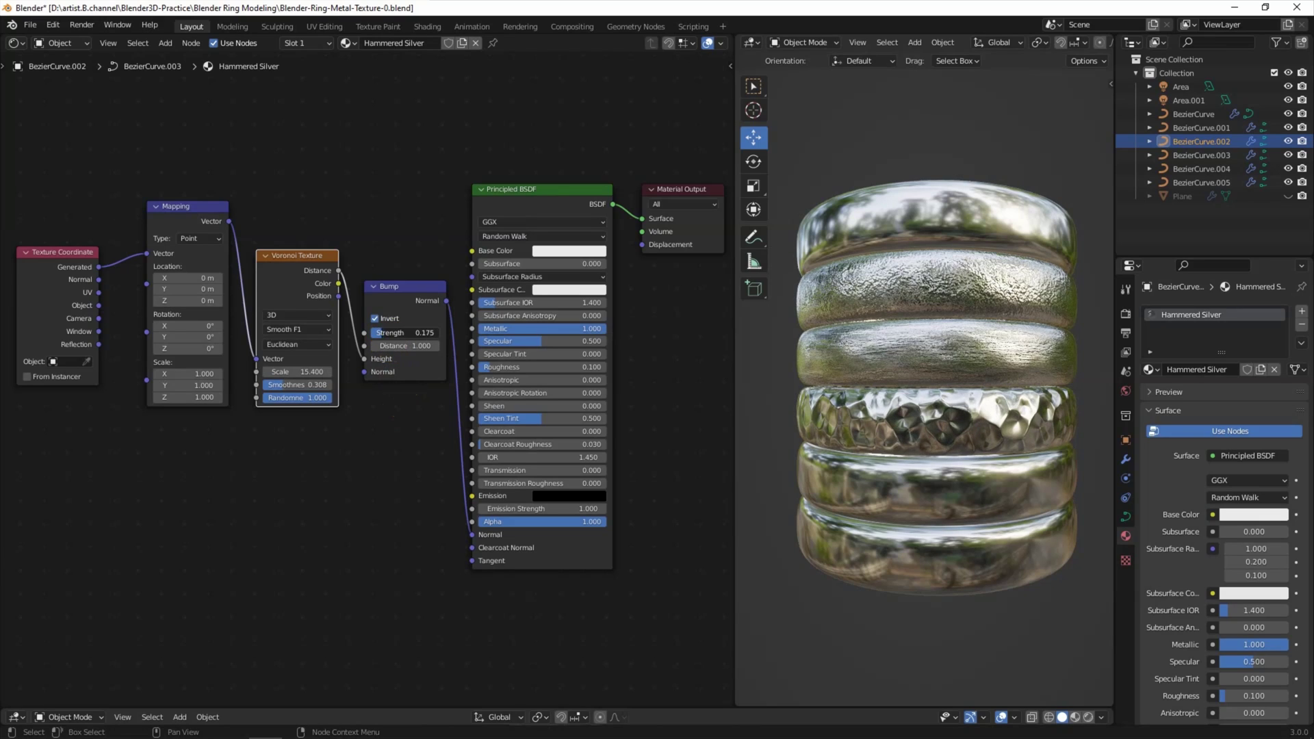
left_click(413, 429)
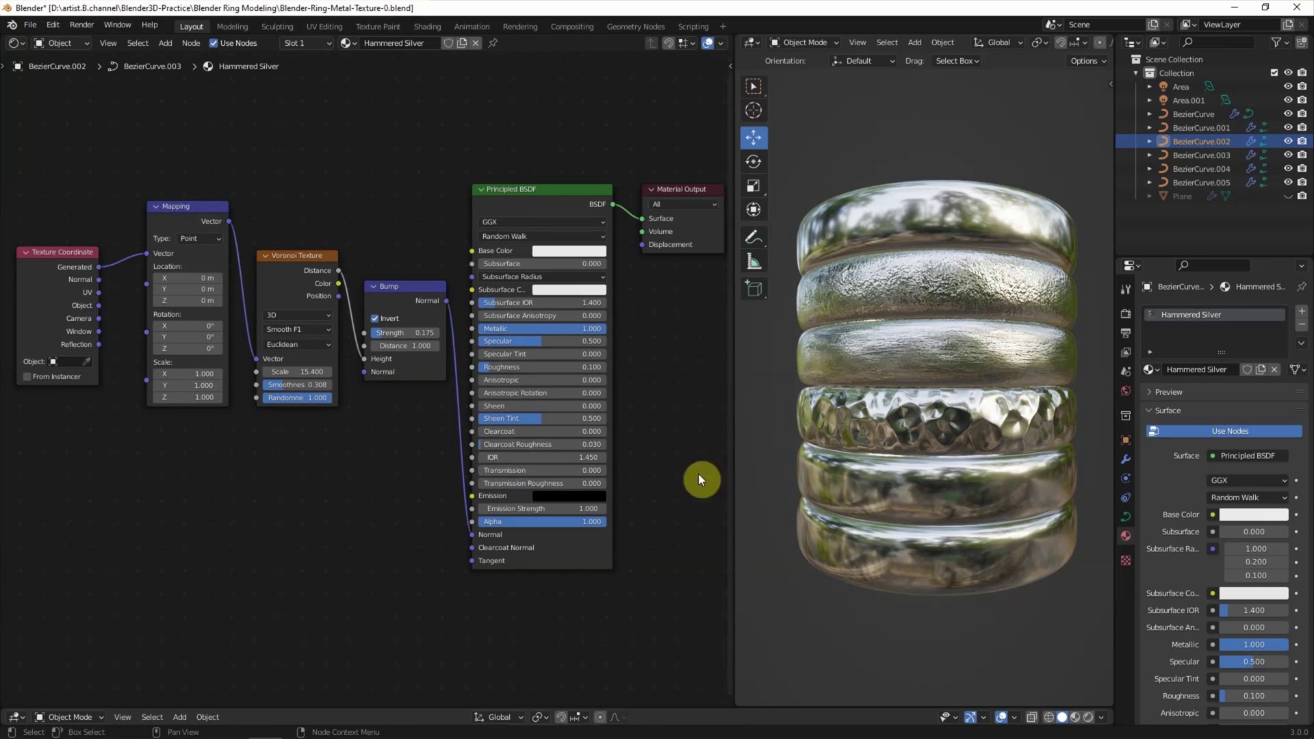
left_click(894, 491)
left_click(347, 43)
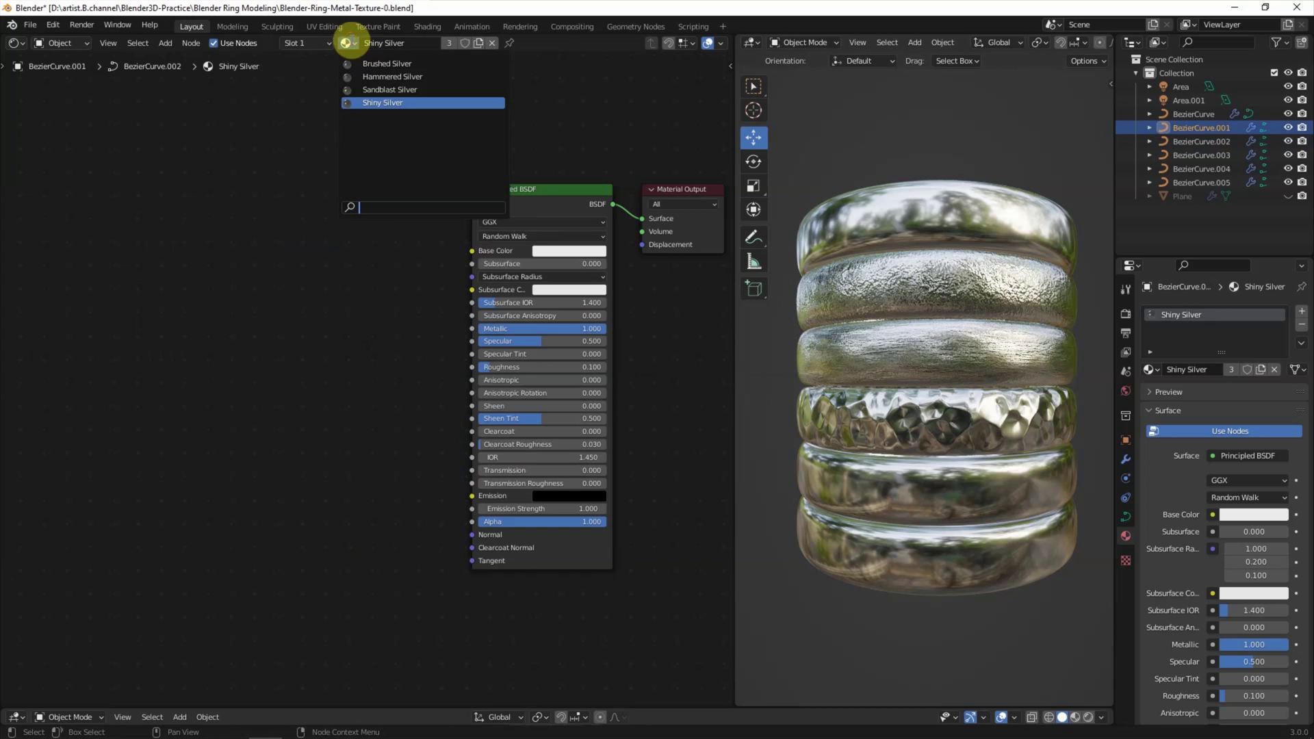
Give the fifth ring a copy of Hammered Silver renamed Florentine Silver
left_click(371, 76)
left_click(479, 43)
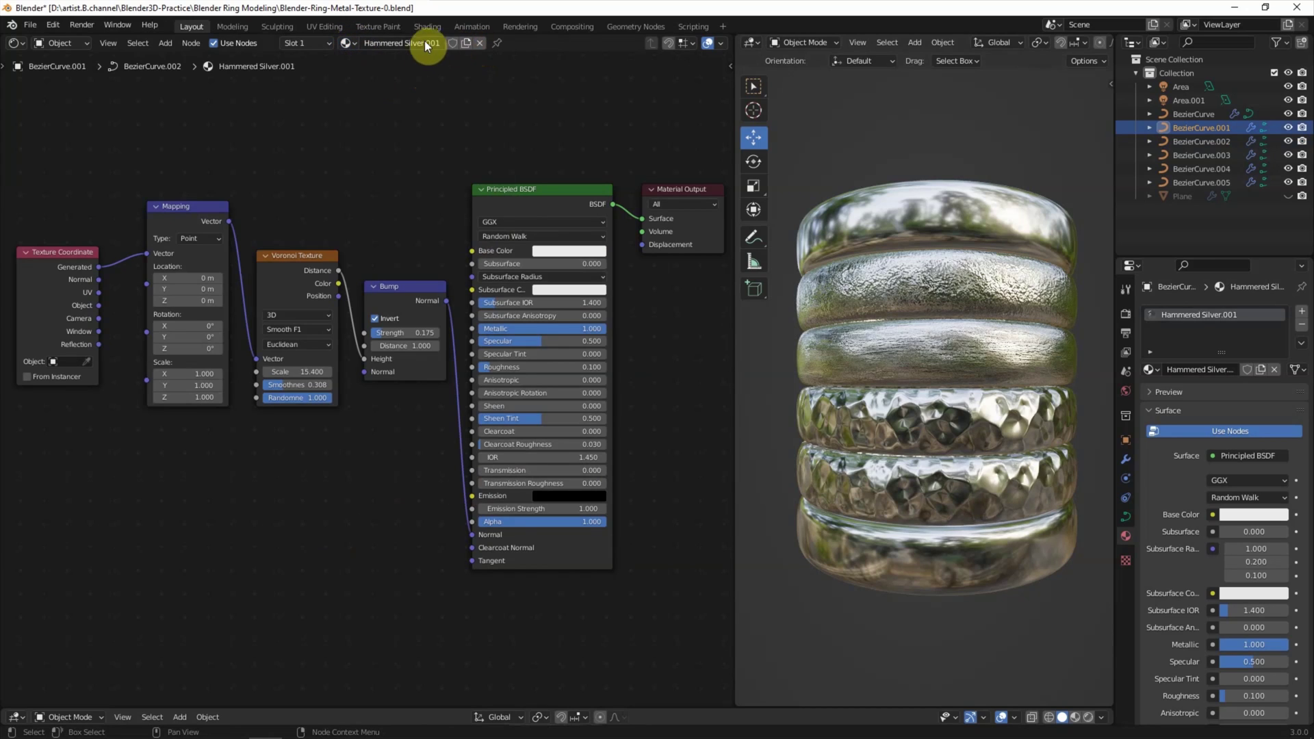
double_click(424, 42)
key("BackSpace")
key("BackSpace")
key("BackSpace")
type("Florentine Silver")
left_click(427, 155)
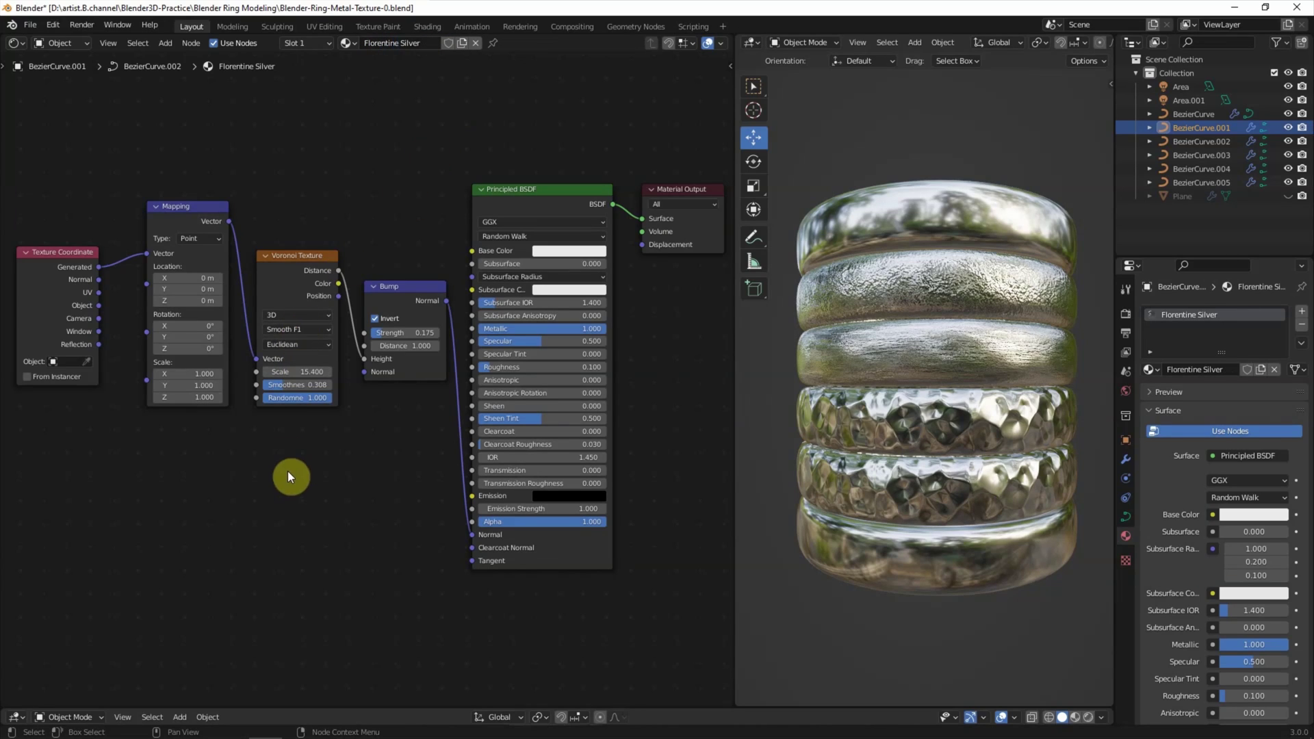
Set Voronoi Randomness 0 and feature F1, and rotate the mapping 45° around Z
left_click_drag(305, 398, 267, 398)
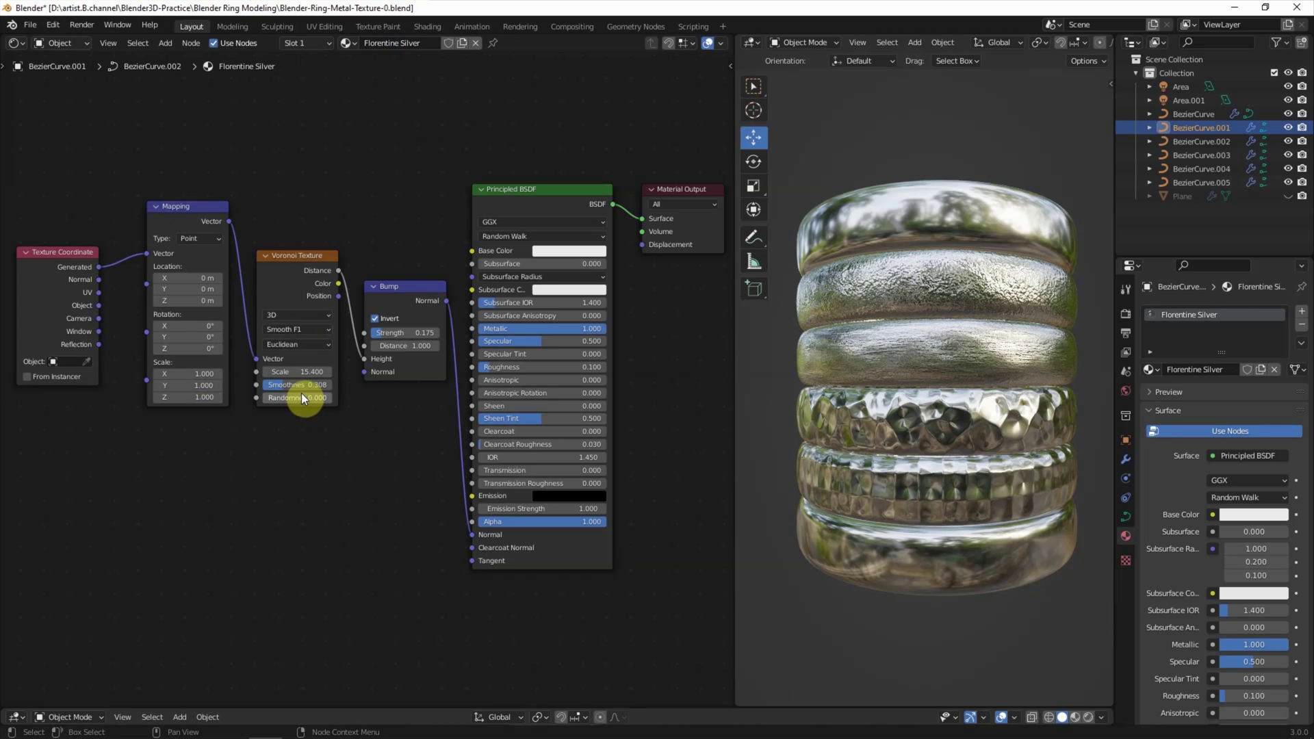
left_click(268, 327)
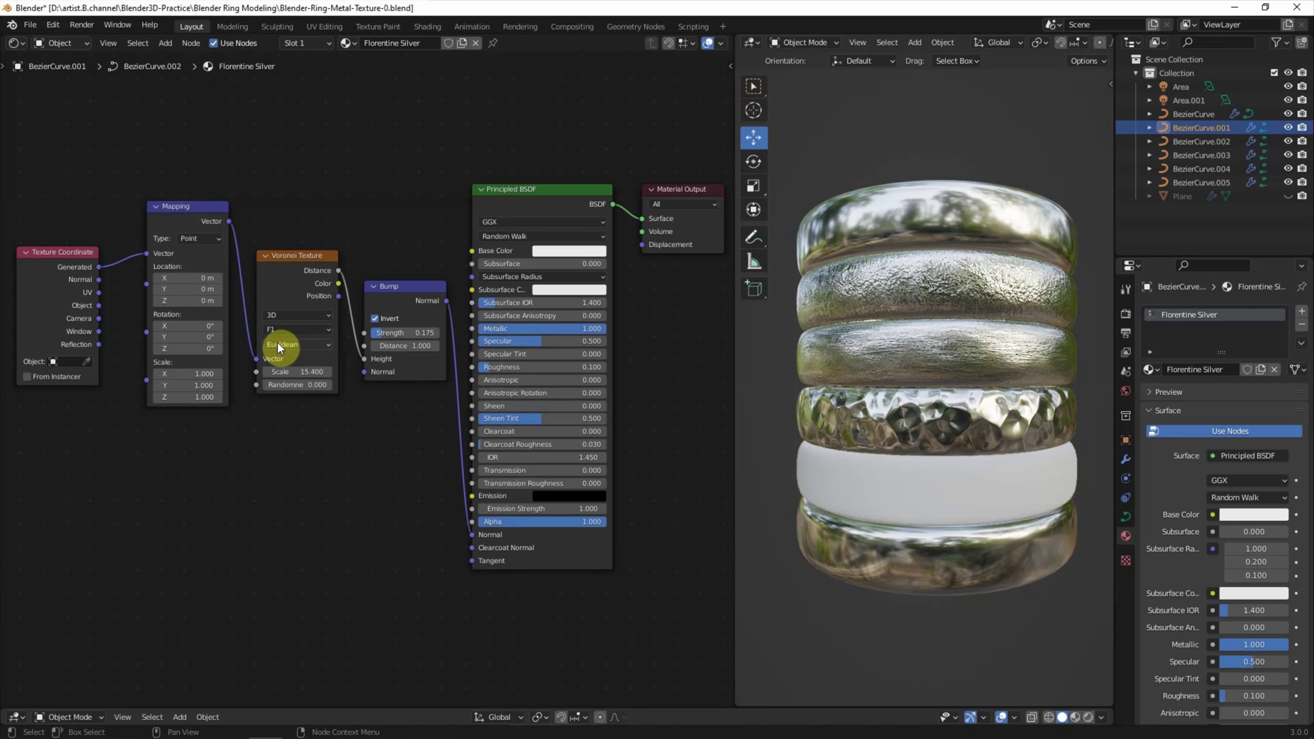
left_click_drag(198, 349, 207, 348)
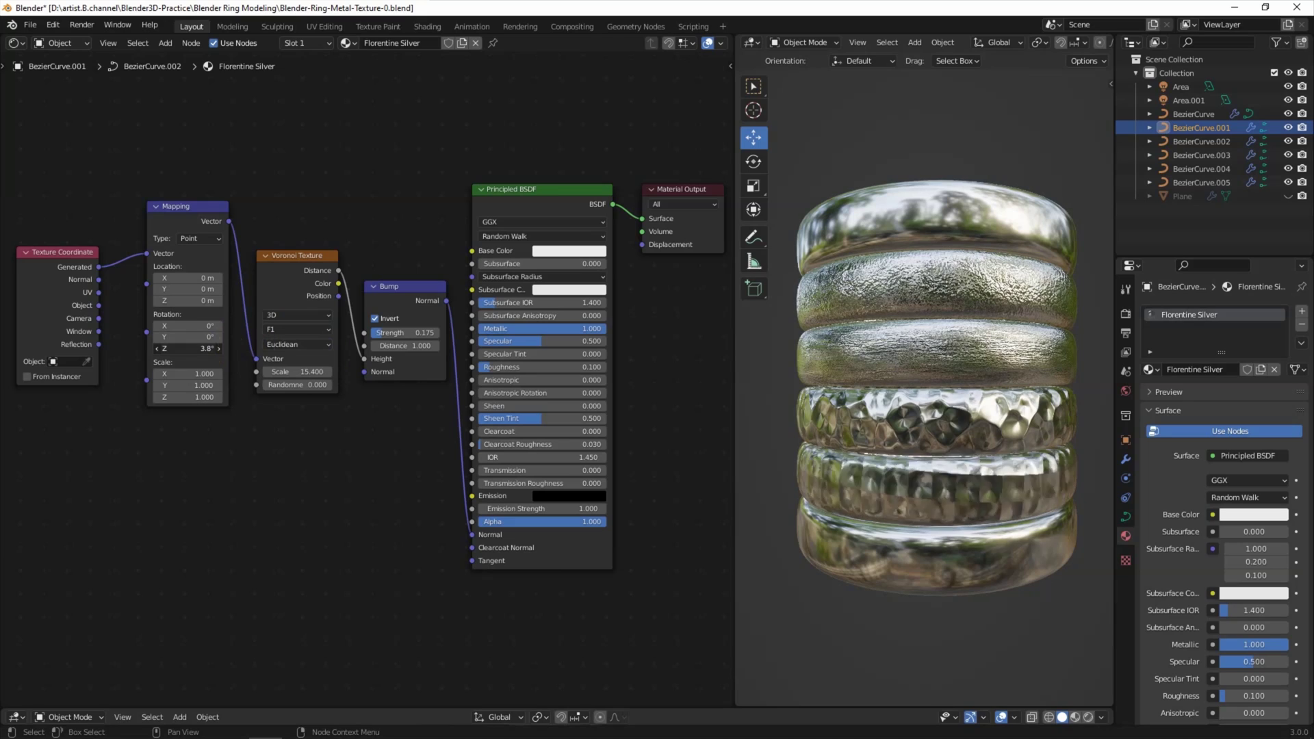
left_click(191, 350)
type("45")
key("Return")
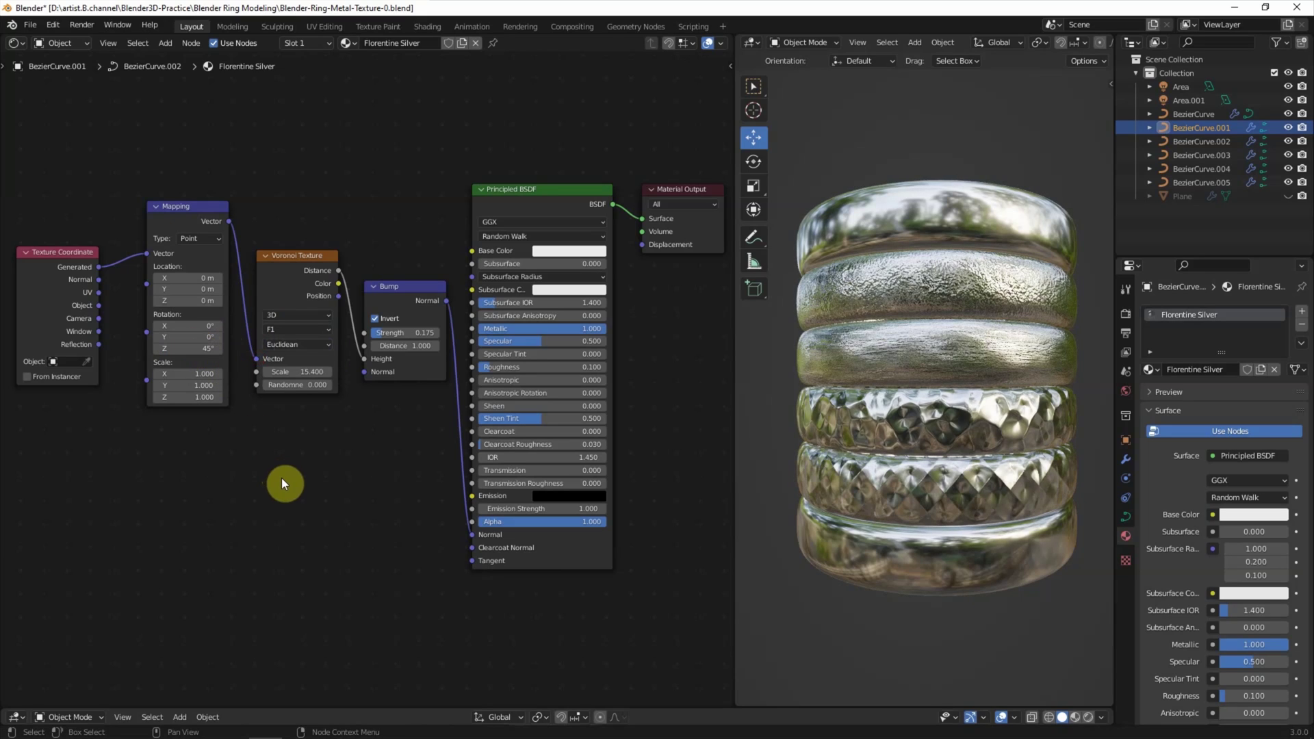
Switch the Voronoi distance metric to Minkowski with Scale 65
left_click(307, 343)
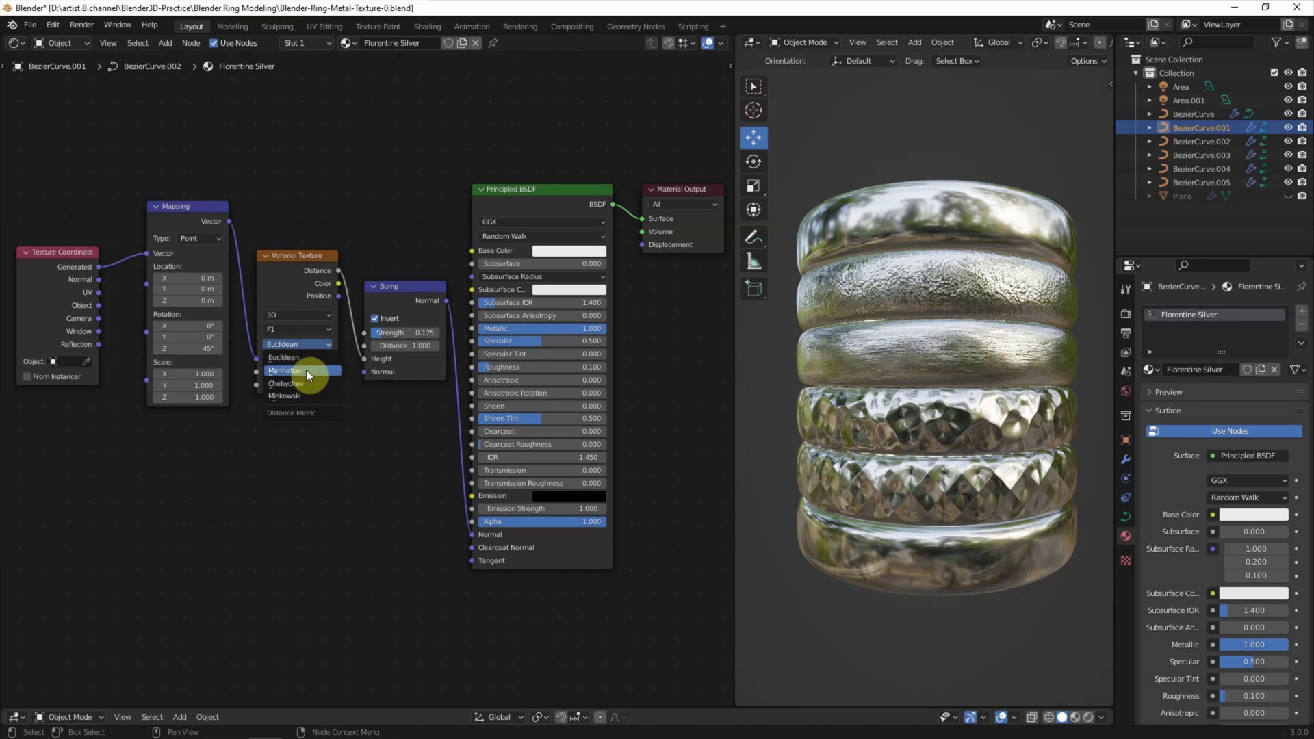
left_click(305, 390)
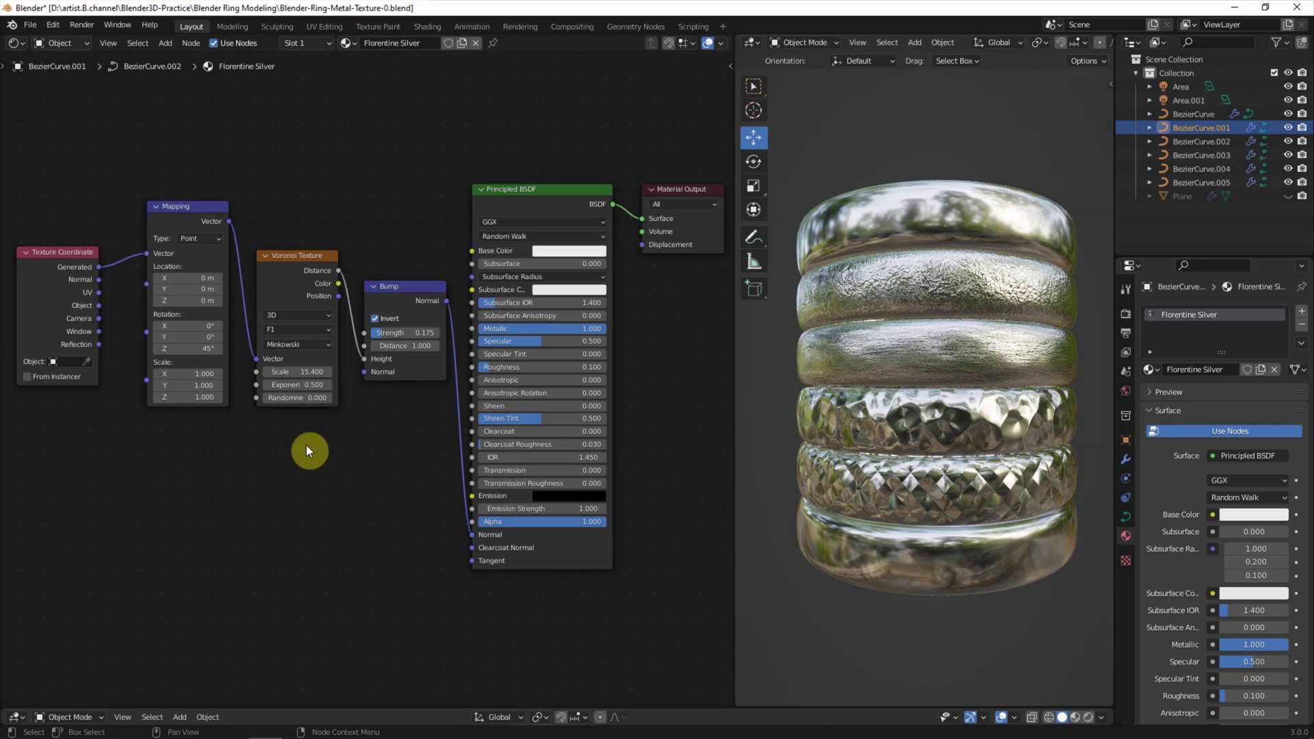
left_click_drag(301, 371, 356, 372)
left_click(291, 372)
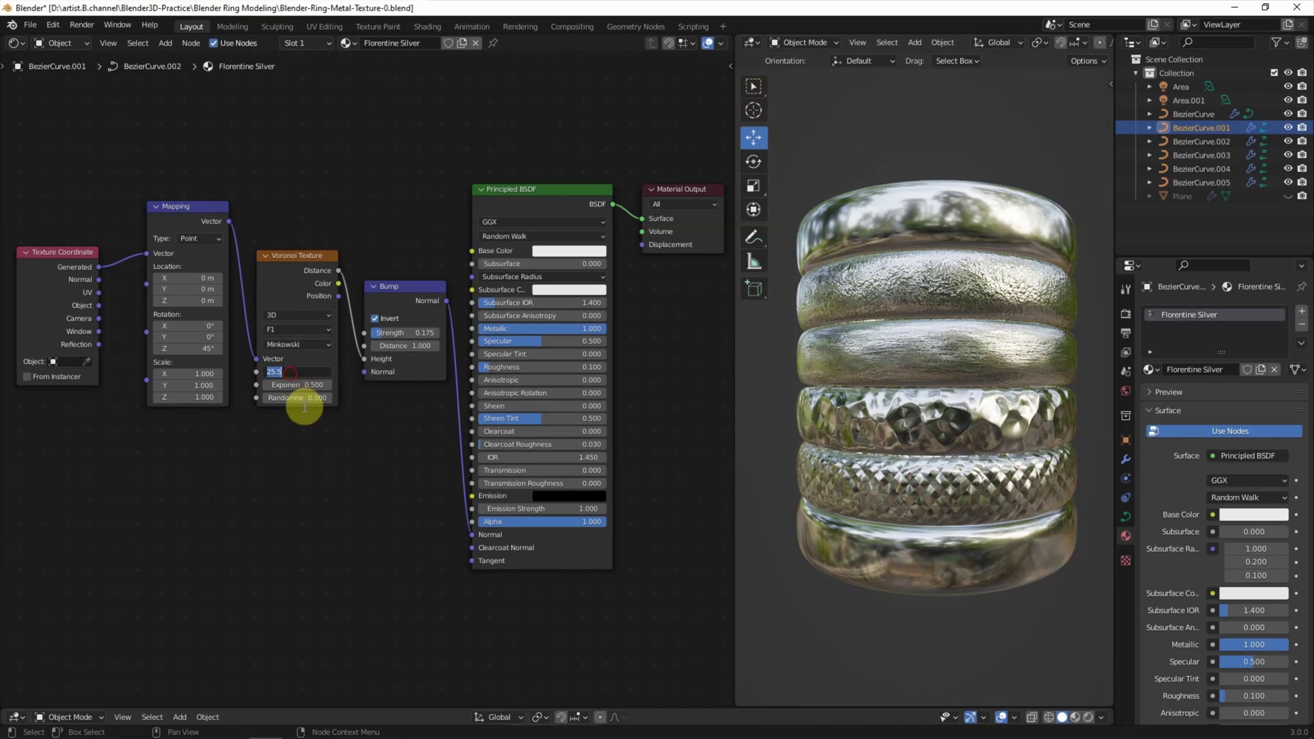
type("65")
key("Return")
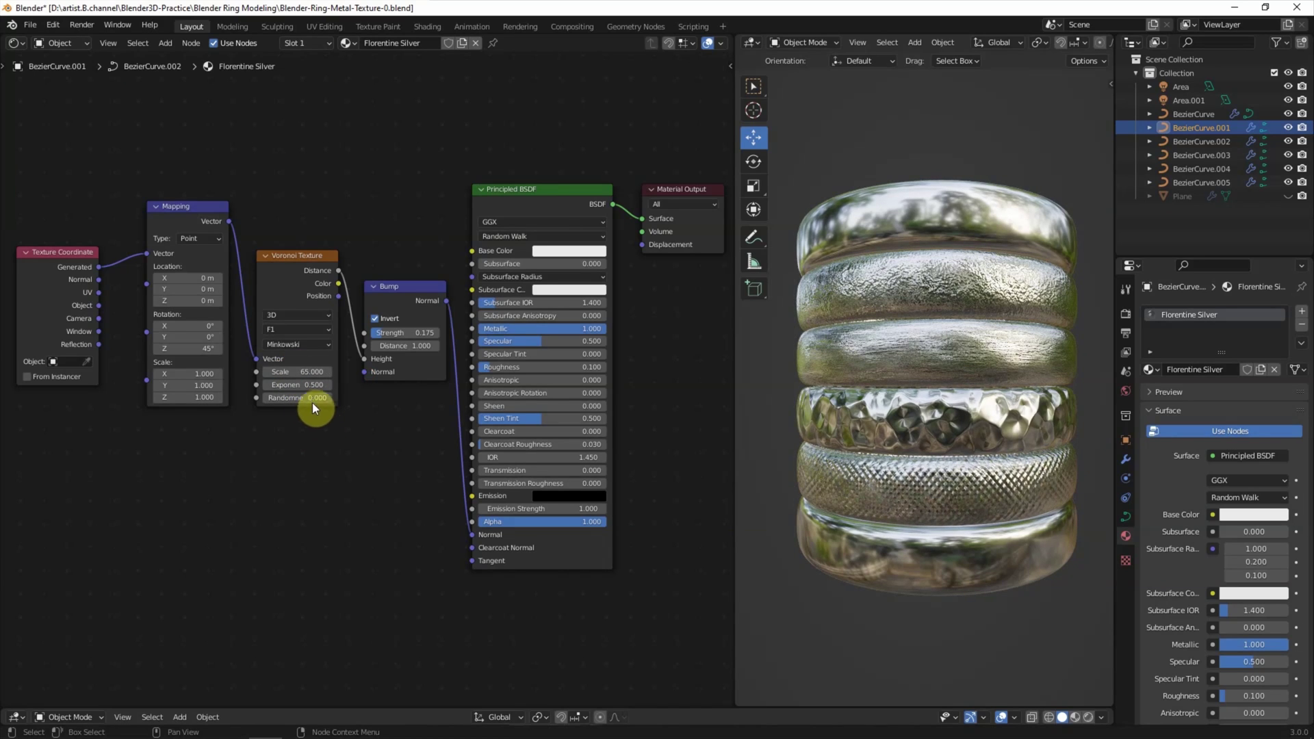
Set Minkowski exponent 0.35, add slight randomness, and set Bump Strength to 0.100
left_click(265, 385)
left_click(294, 385)
type(".35")
key("Return")
left_click_drag(284, 401, 333, 402)
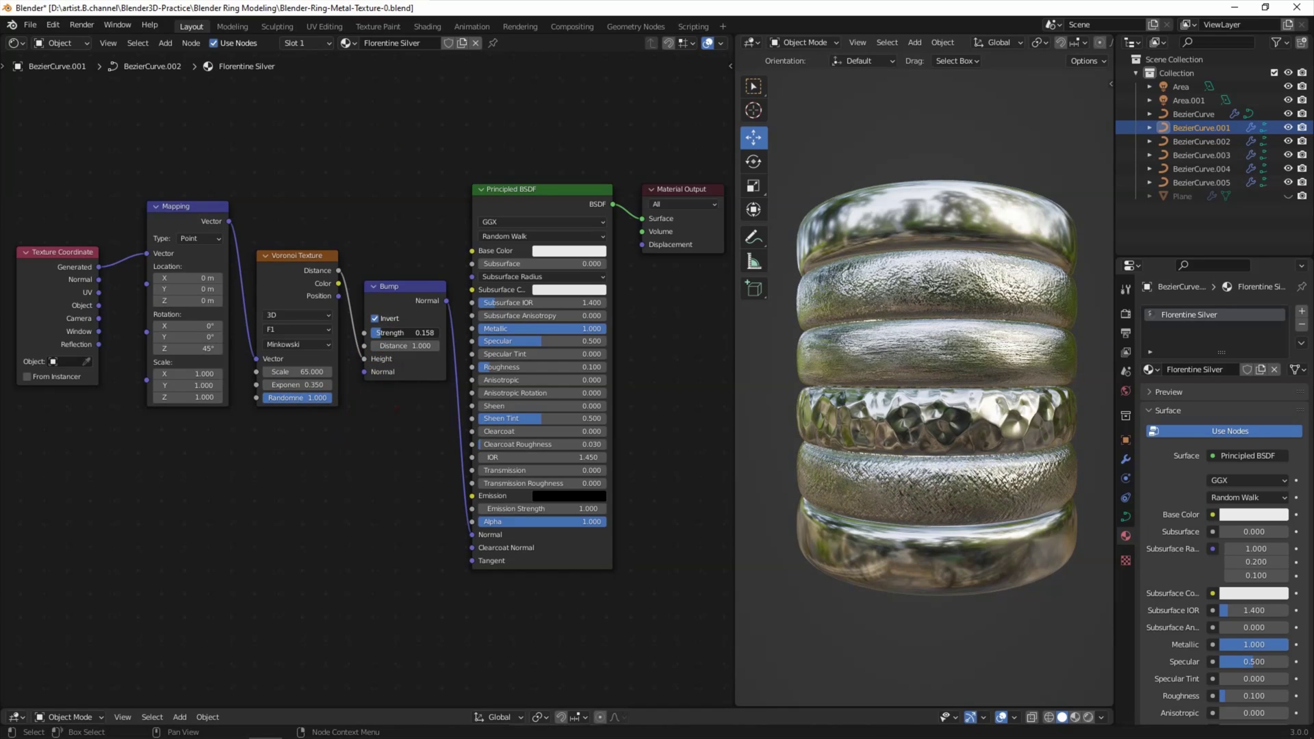
left_click(395, 333)
type("0.1")
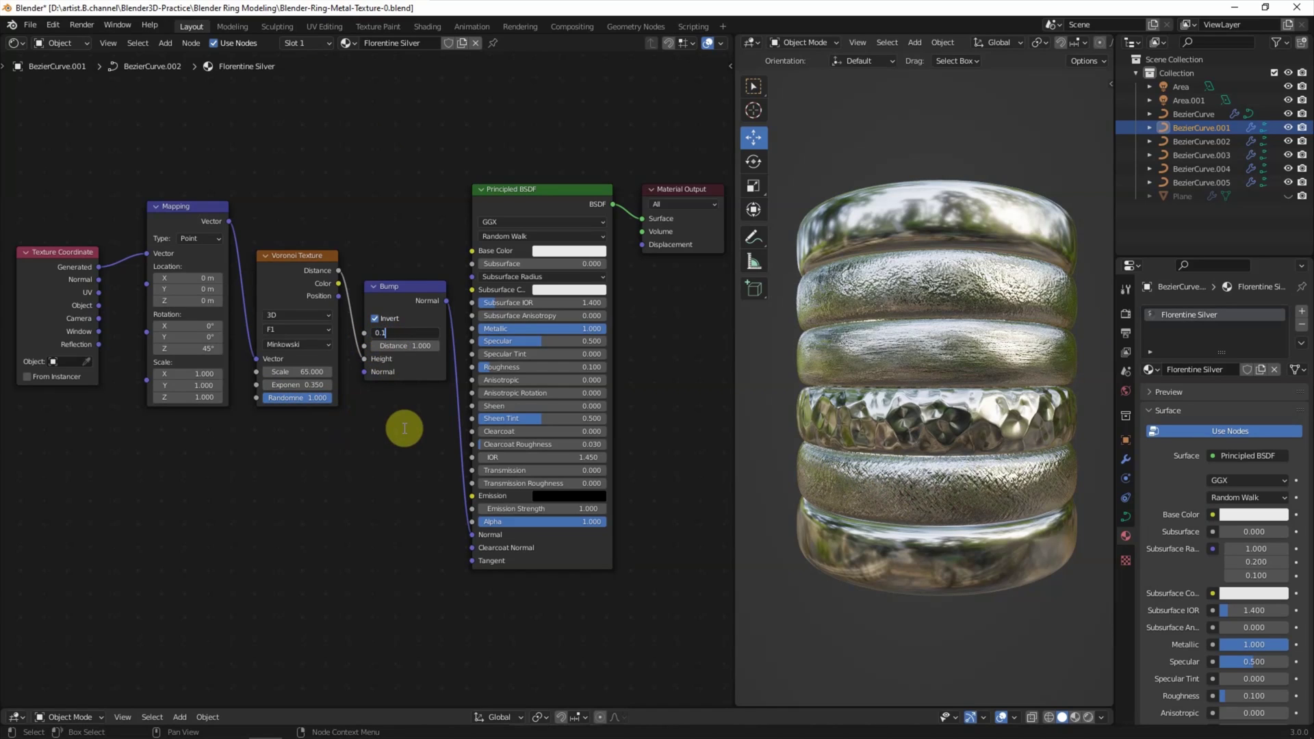
key("Return")
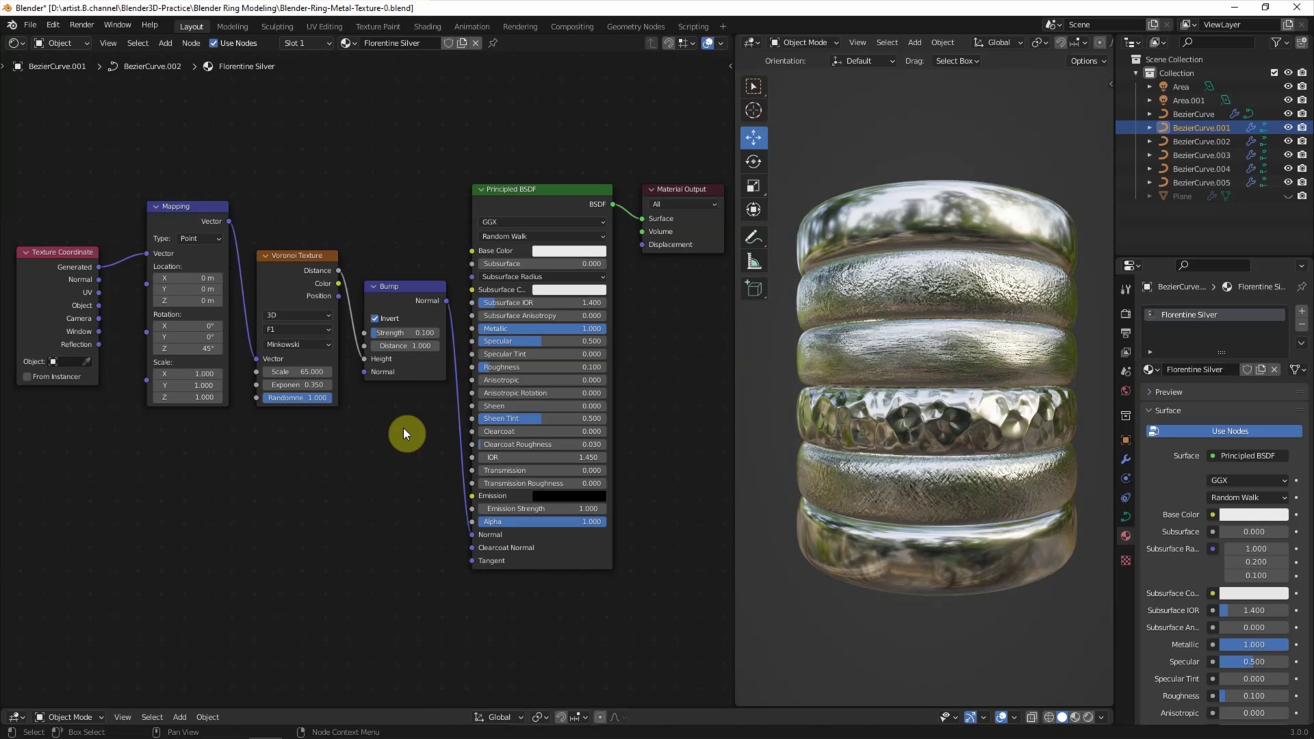
left_click(840, 553)
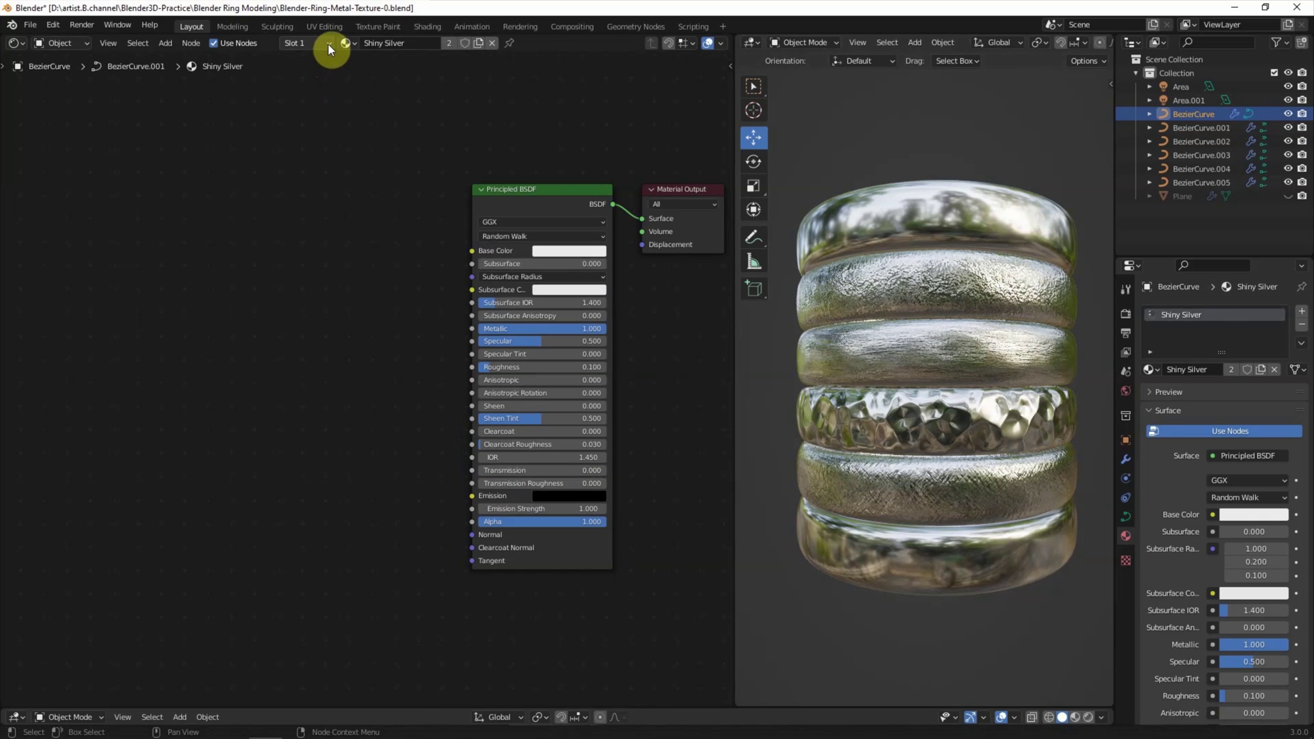
Give the BezierCurve ring a Florentine Silver copy renamed Diamond Cut Silver
left_click(345, 42)
left_click(376, 76)
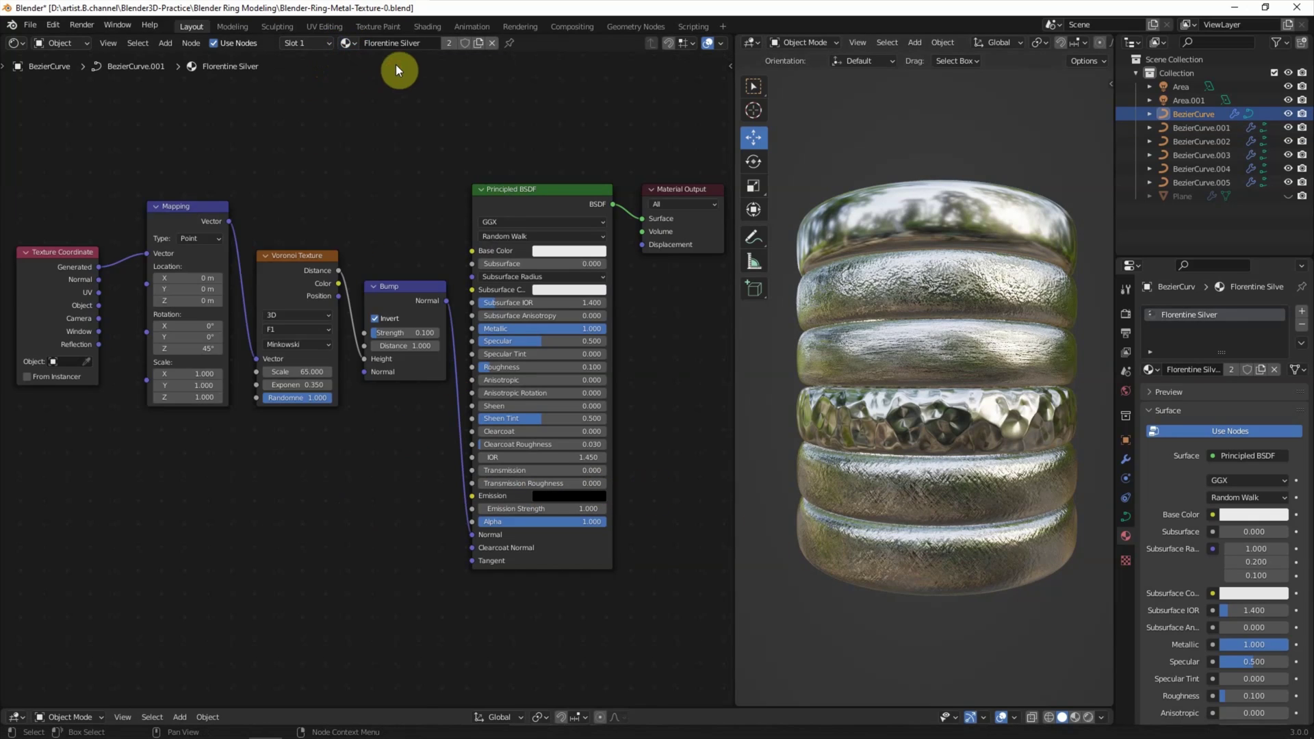
double_click(431, 43)
key("BackSpace")
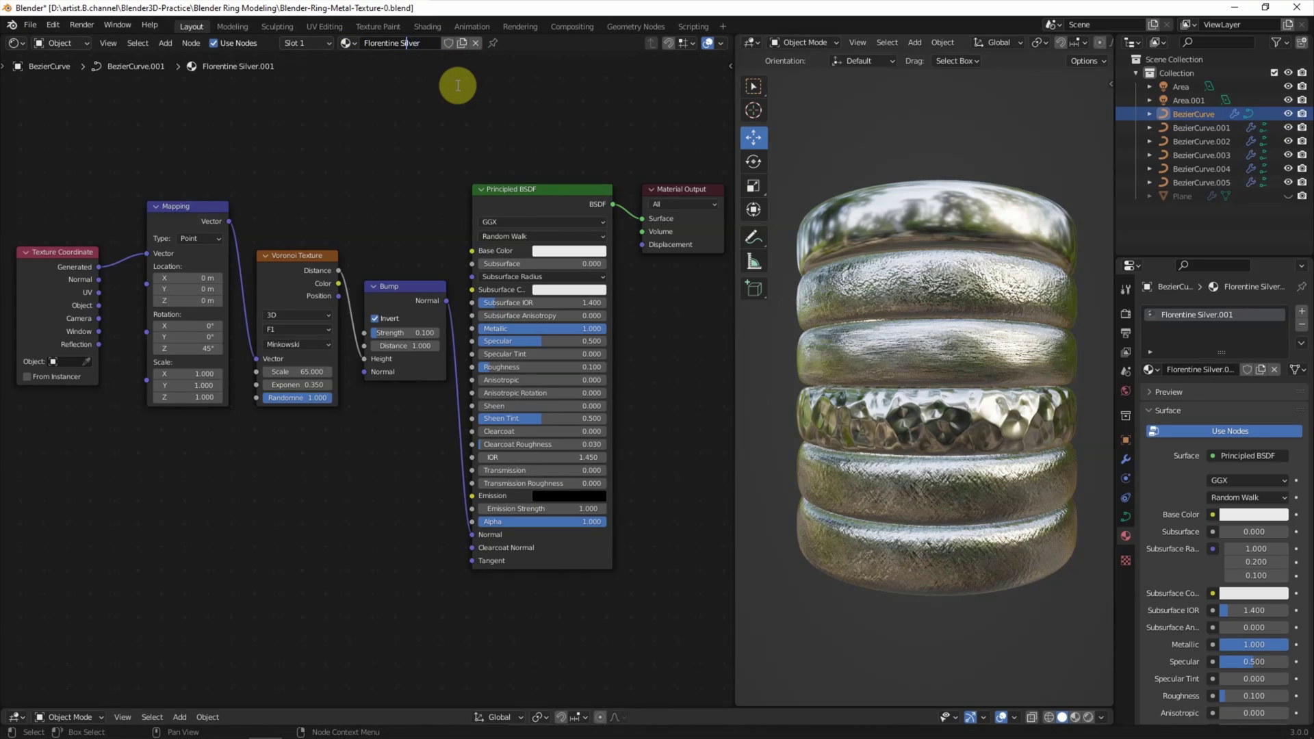
key("BackSpace")
key("BackSpace")
key("BackSpace")
type("mond C")
left_click(297, 329)
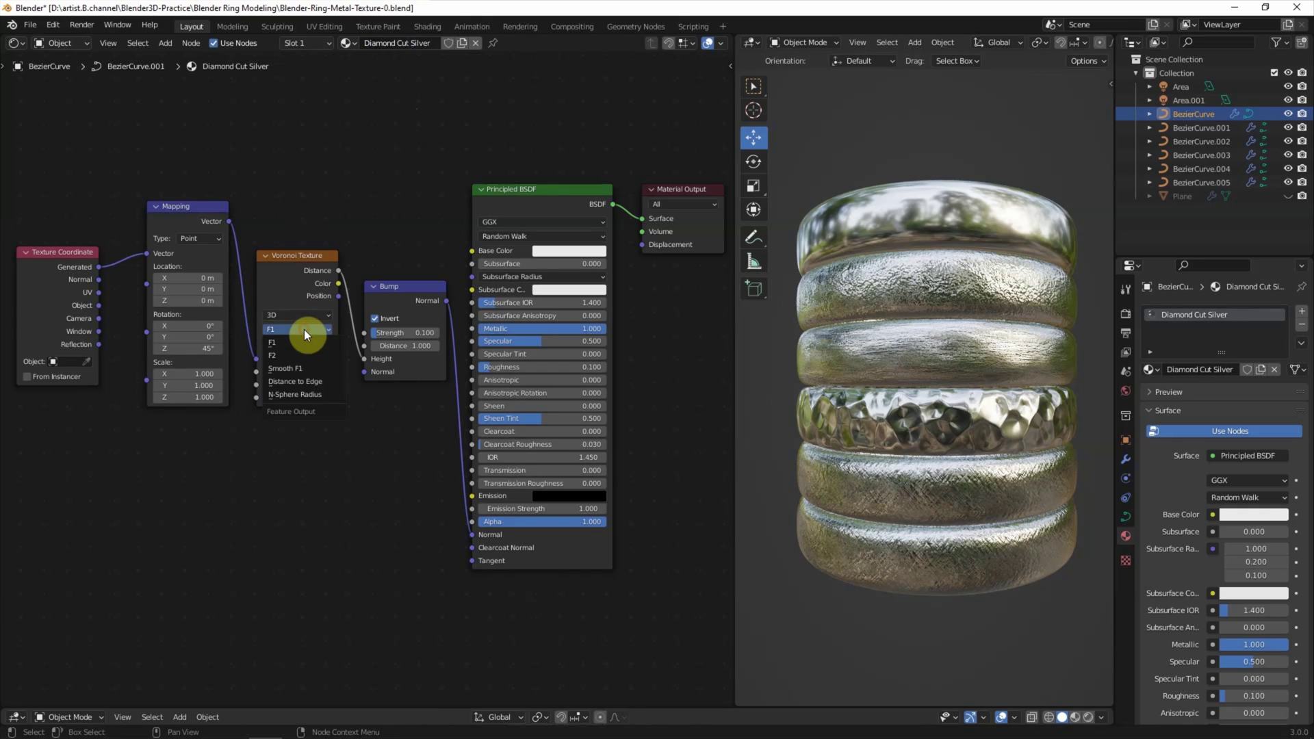
Set Voronoi Smooth F1, Randomness 0, Smoothness 0.517, and Bump Strength 0.275
left_click(305, 367)
mouse_move(304, 378)
left_mouse_down()
mouse_move(273, 408)
mouse_move(308, 371)
left_mouse_up()
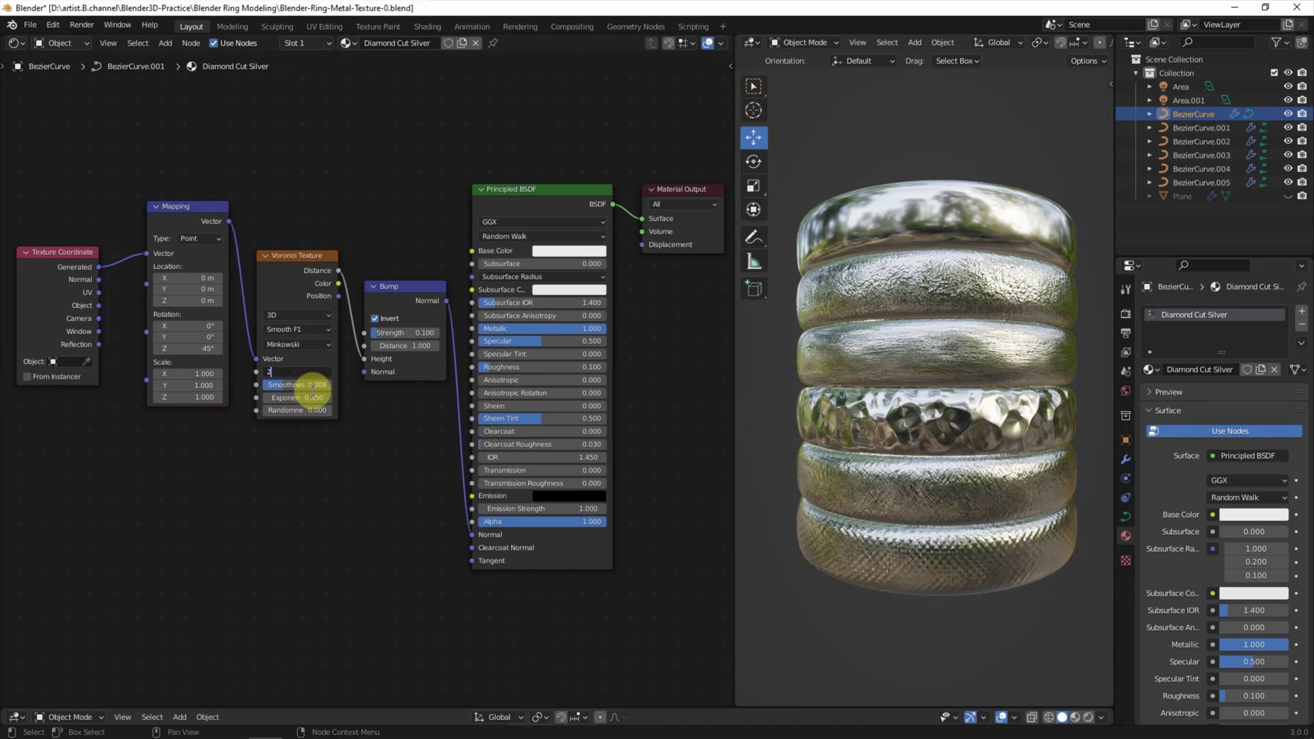
mouse_move(310, 383)
left_mouse_down()
mouse_move(328, 383)
mouse_move(321, 398)
left_mouse_up()
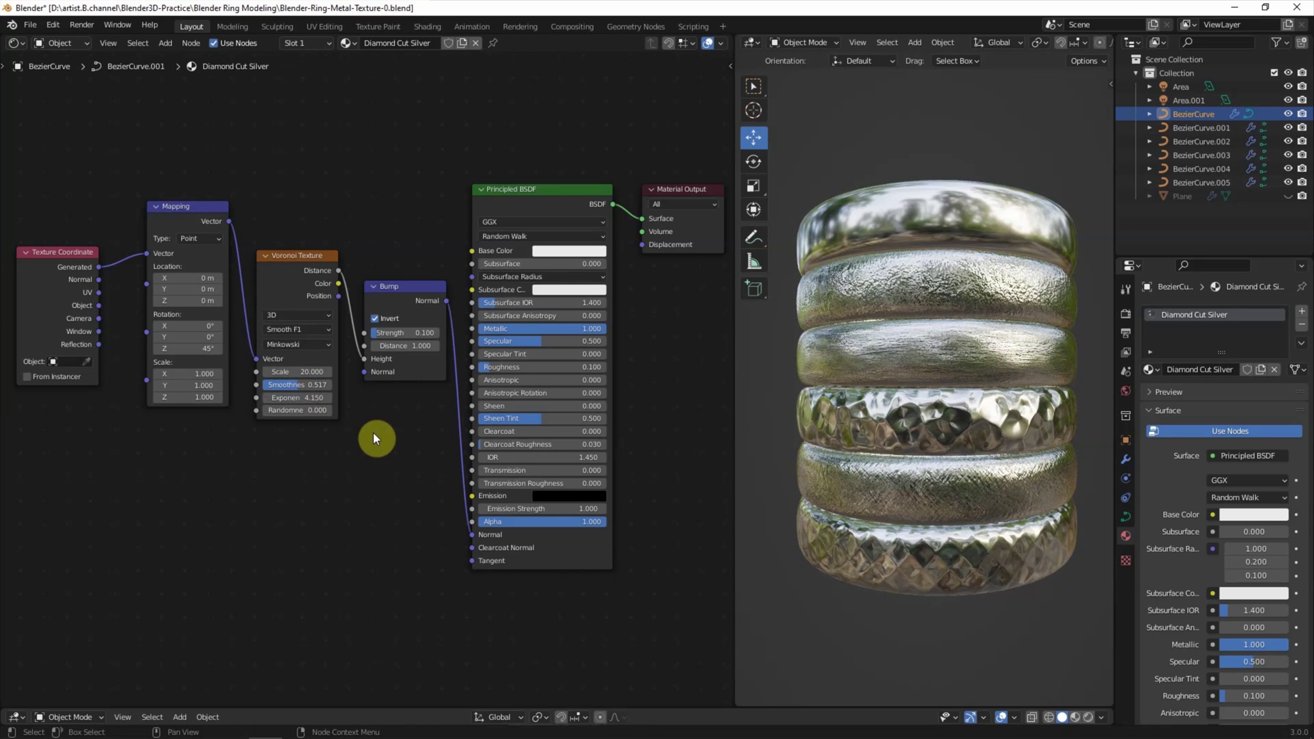
left_click_drag(387, 333, 422, 333)
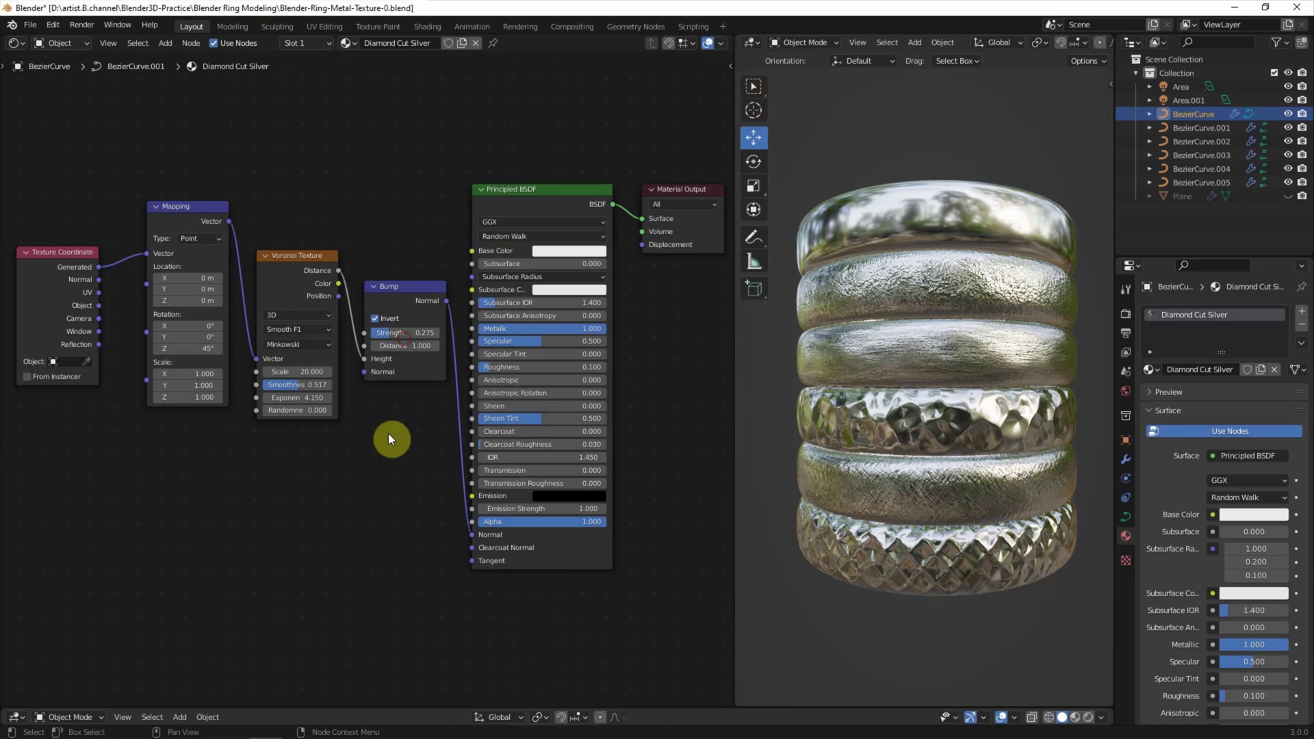
left_click_drag(734, 382, 505, 380)
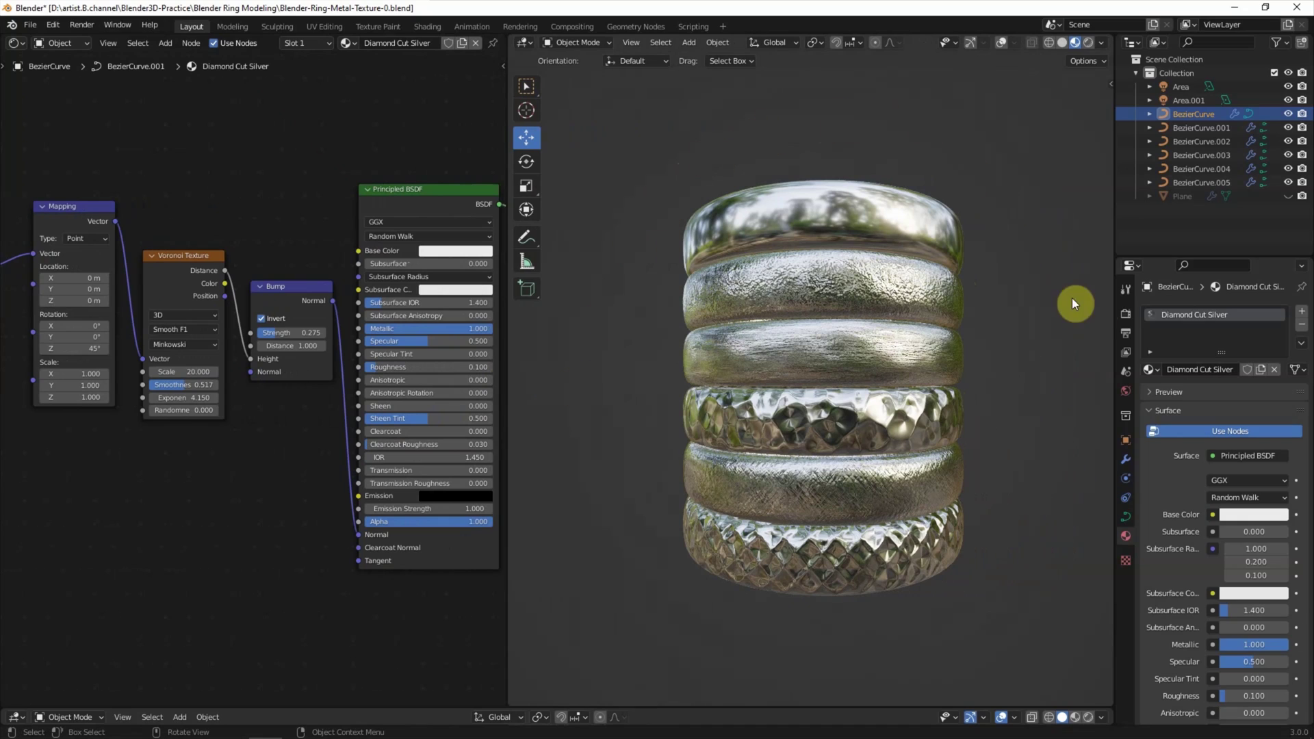
Switch the render engine to Cycles
left_click(1125, 313)
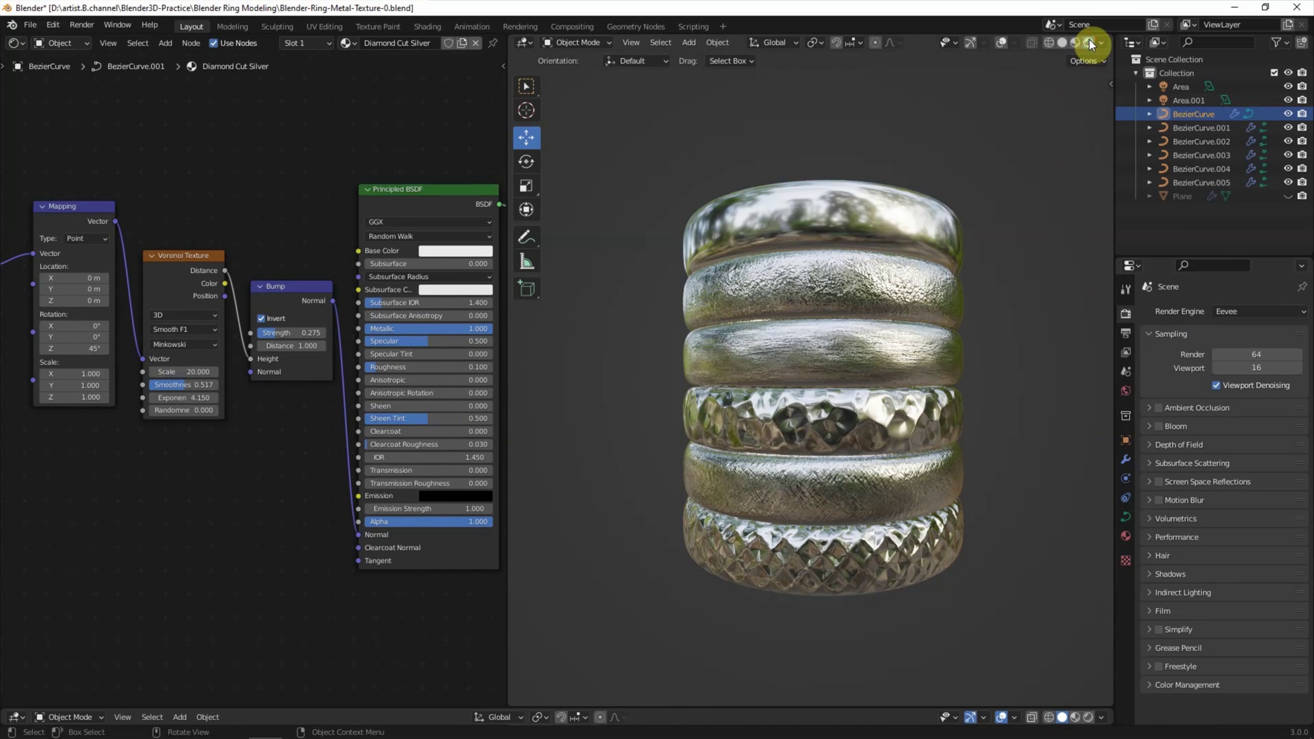
left_click(1091, 43)
left_click(1230, 312)
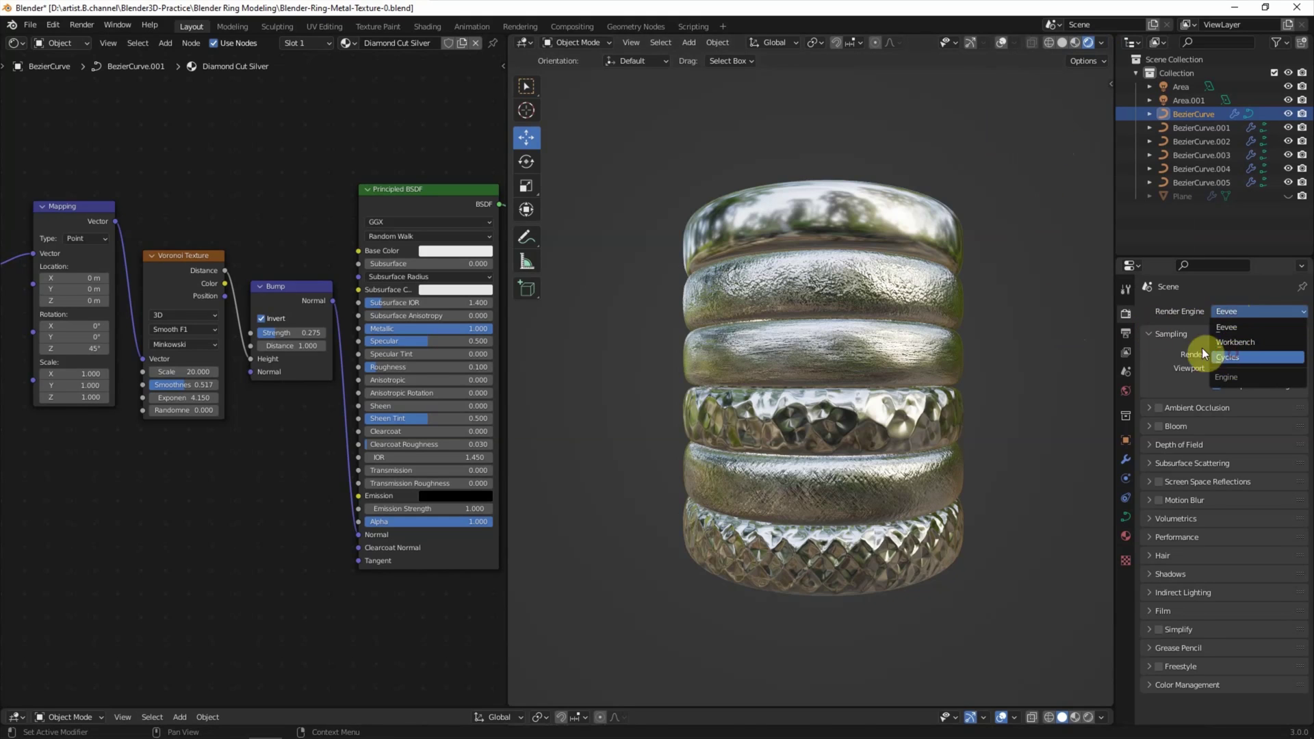
left_click(1233, 353)
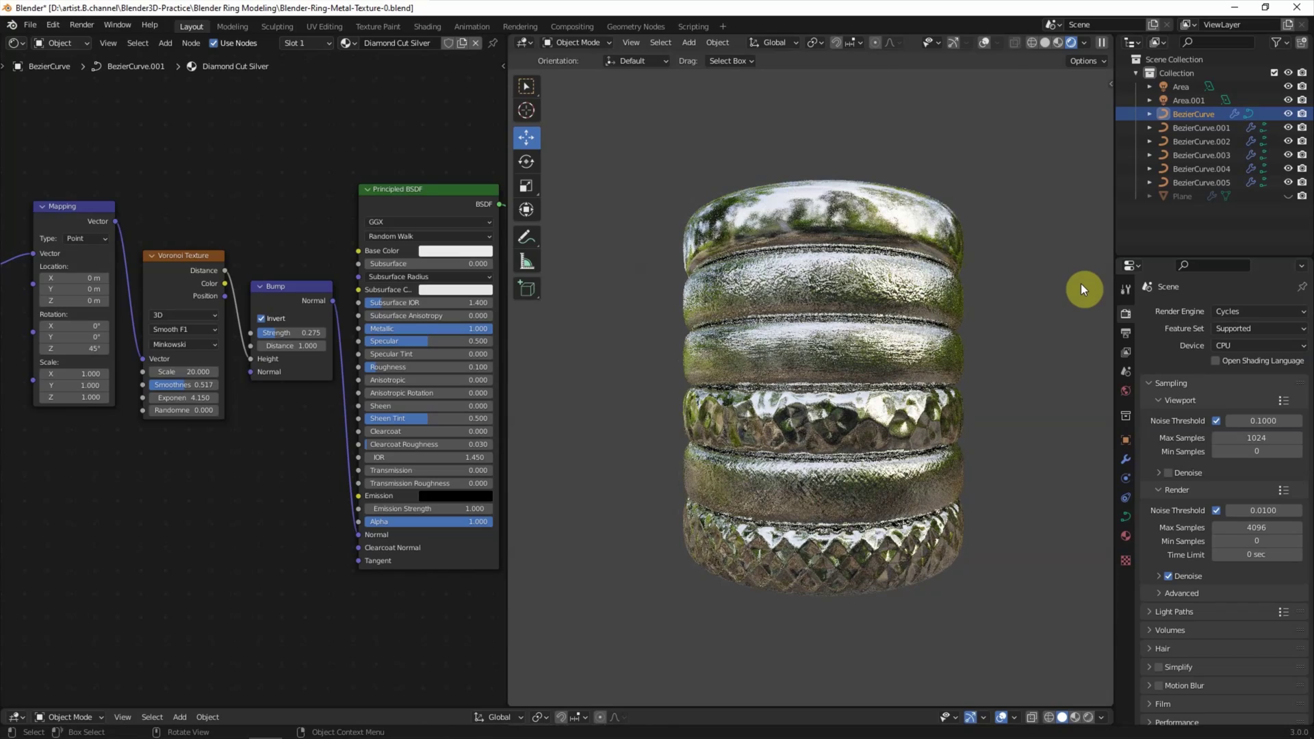
Collapse the Shader Editor and add a solid-shaded 3D view below the rendered one
left_click_drag(507, 329, 4, 285)
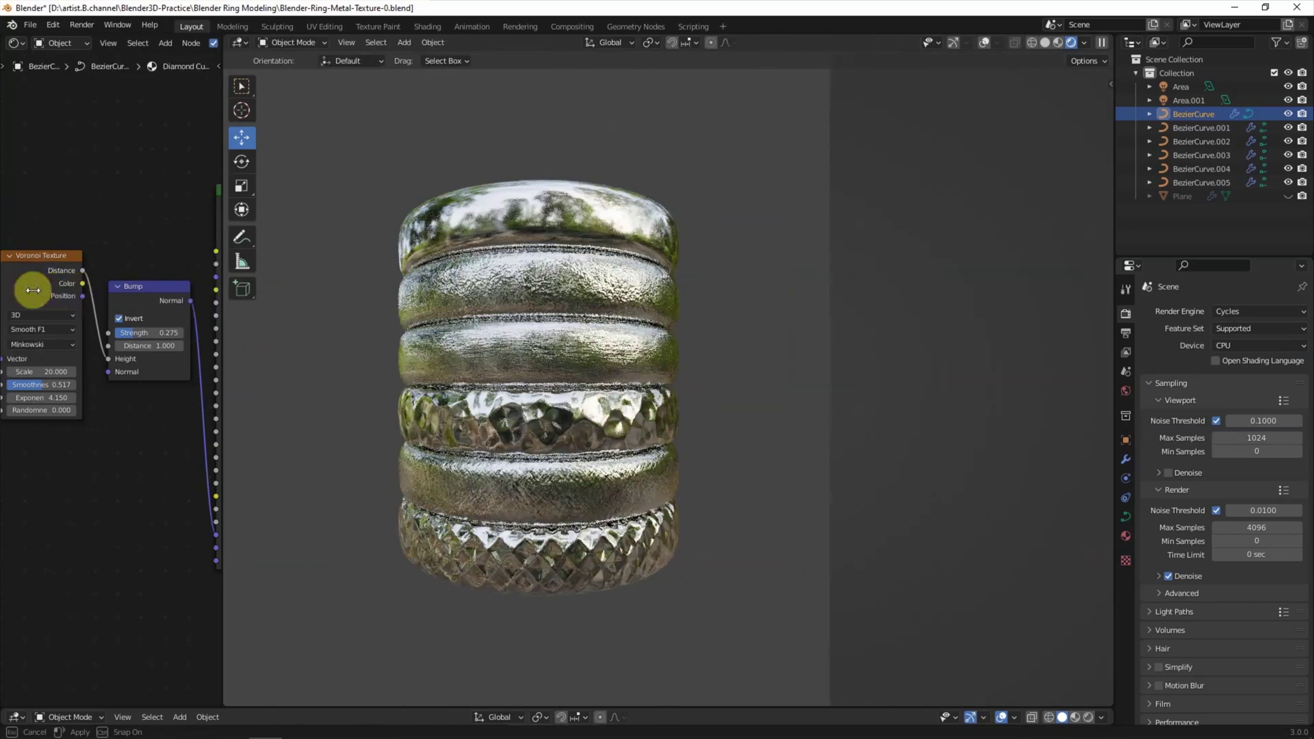
mouse_move(214, 707)
left_mouse_down()
mouse_move(258, 330)
mouse_move(260, 356)
left_mouse_up()
scroll(656, 192, "down", 4)
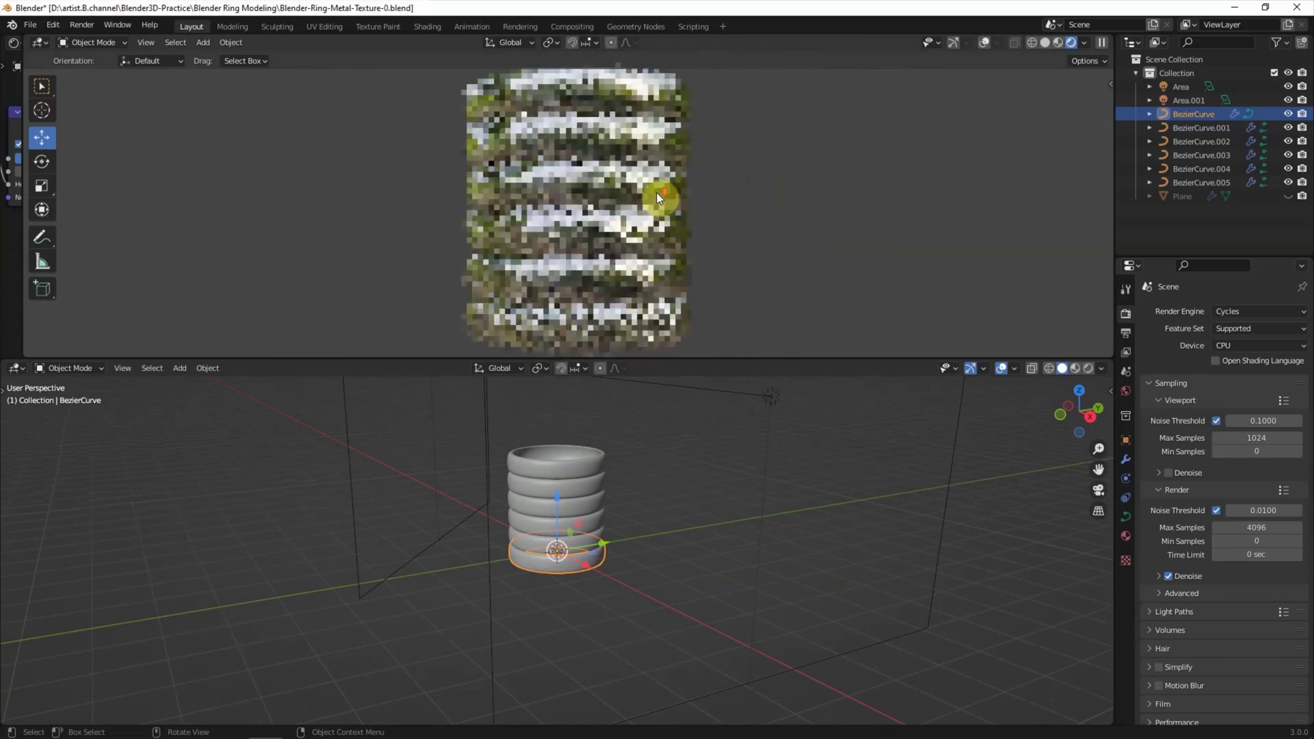
scroll(655, 192, "down", 2)
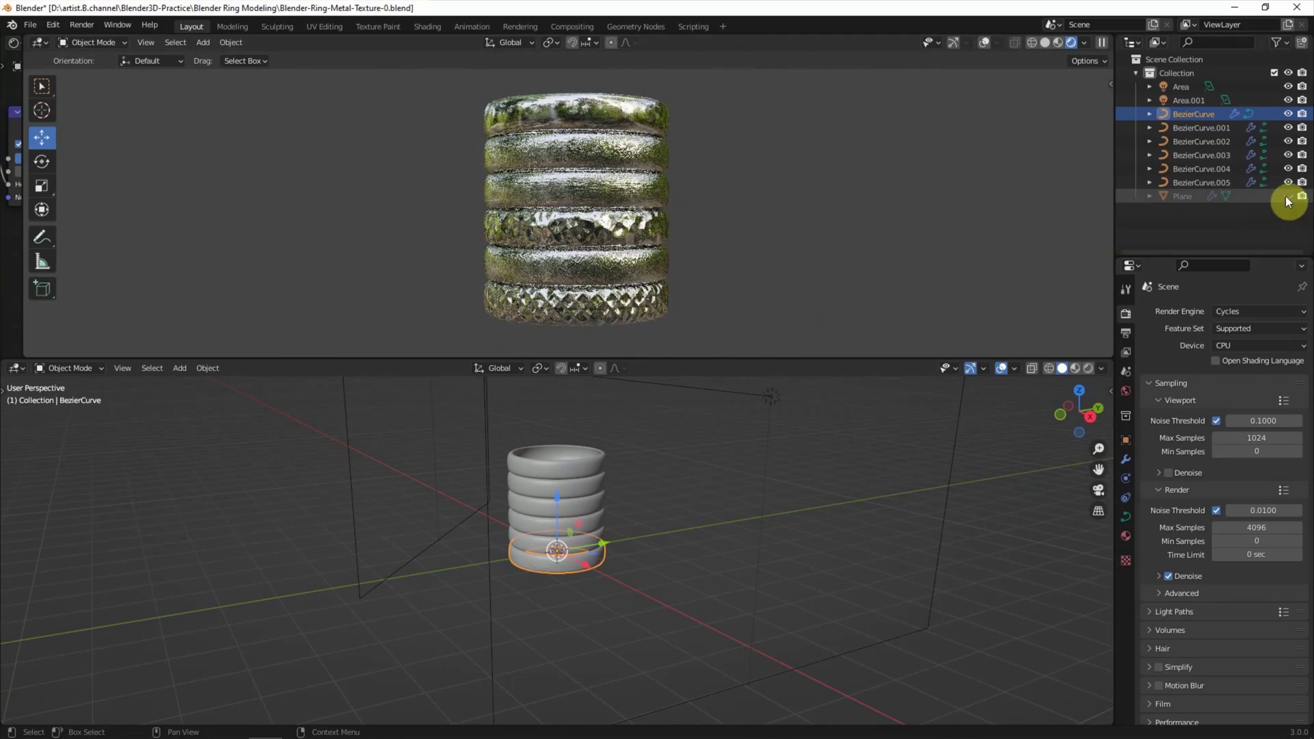
Unhide the backdrop Plane and turn off Scene World lighting in viewport shading
left_click(1288, 195)
left_click(1081, 42)
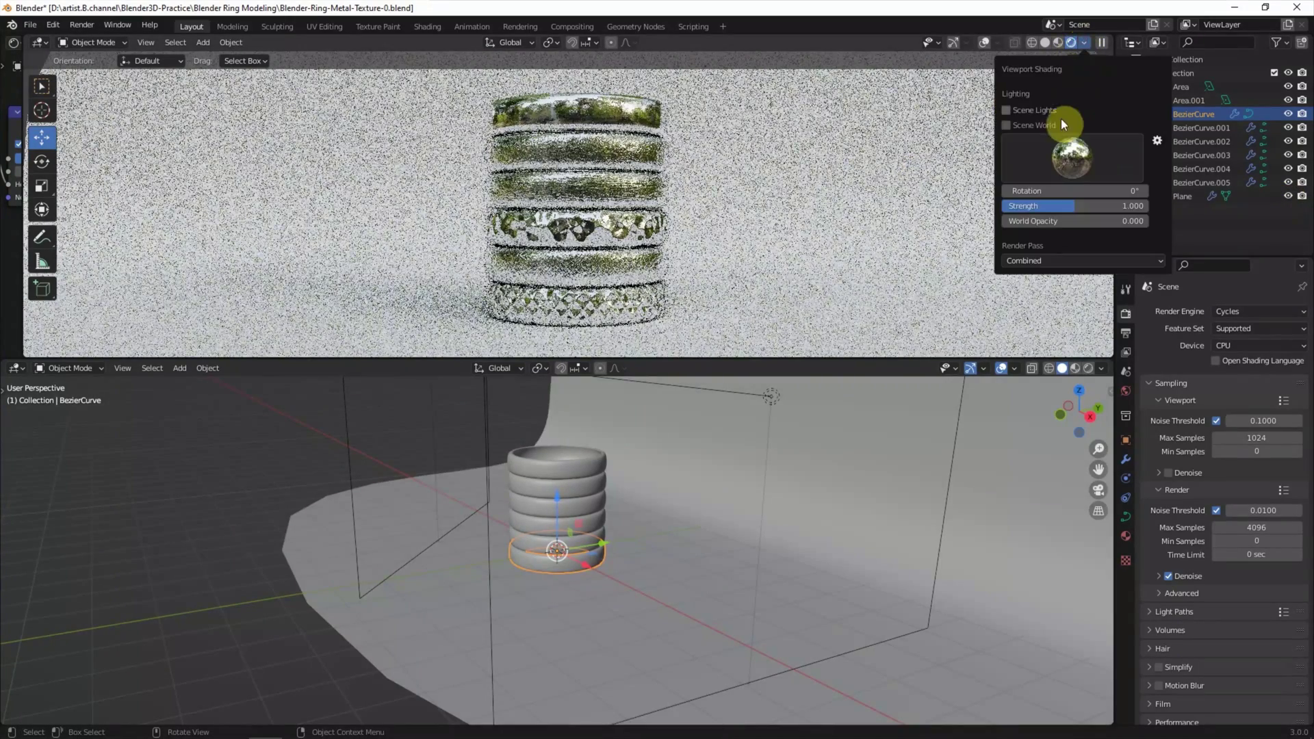
left_click(1005, 124)
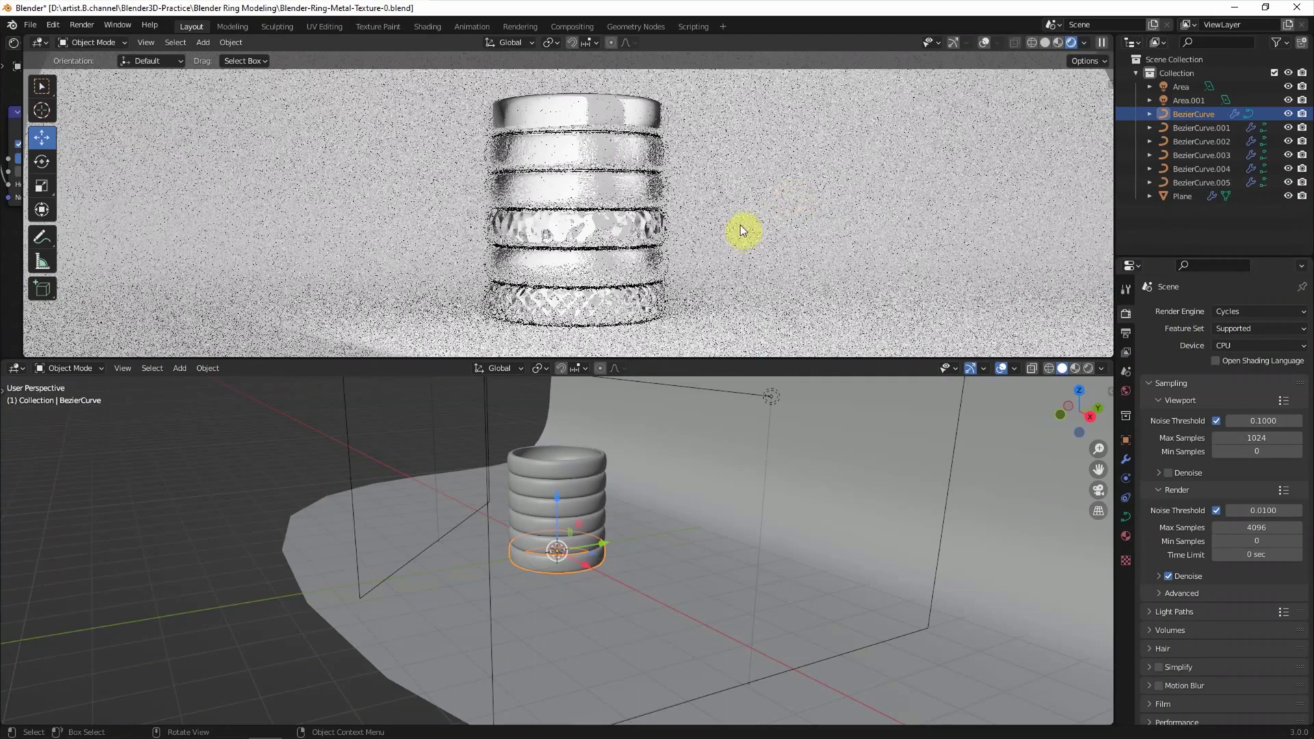
Give the Plane a new material with a near-black dark blue Base Color
left_click(430, 593)
left_click(1123, 555)
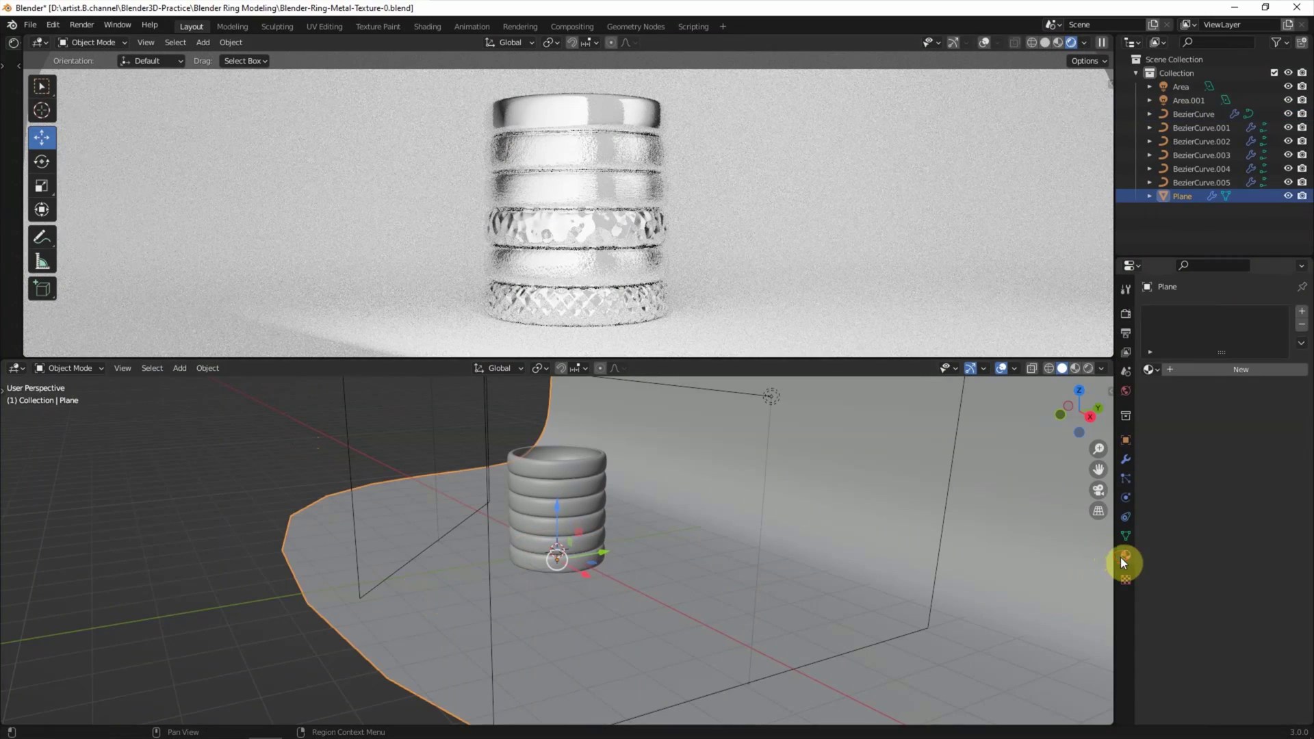
left_click(1301, 312)
left_click(1233, 370)
left_click(1263, 490)
mouse_move(1274, 369)
left_mouse_down()
mouse_move(1277, 396)
mouse_move(1277, 378)
left_mouse_up()
left_click_drag(1260, 334, 1249, 314)
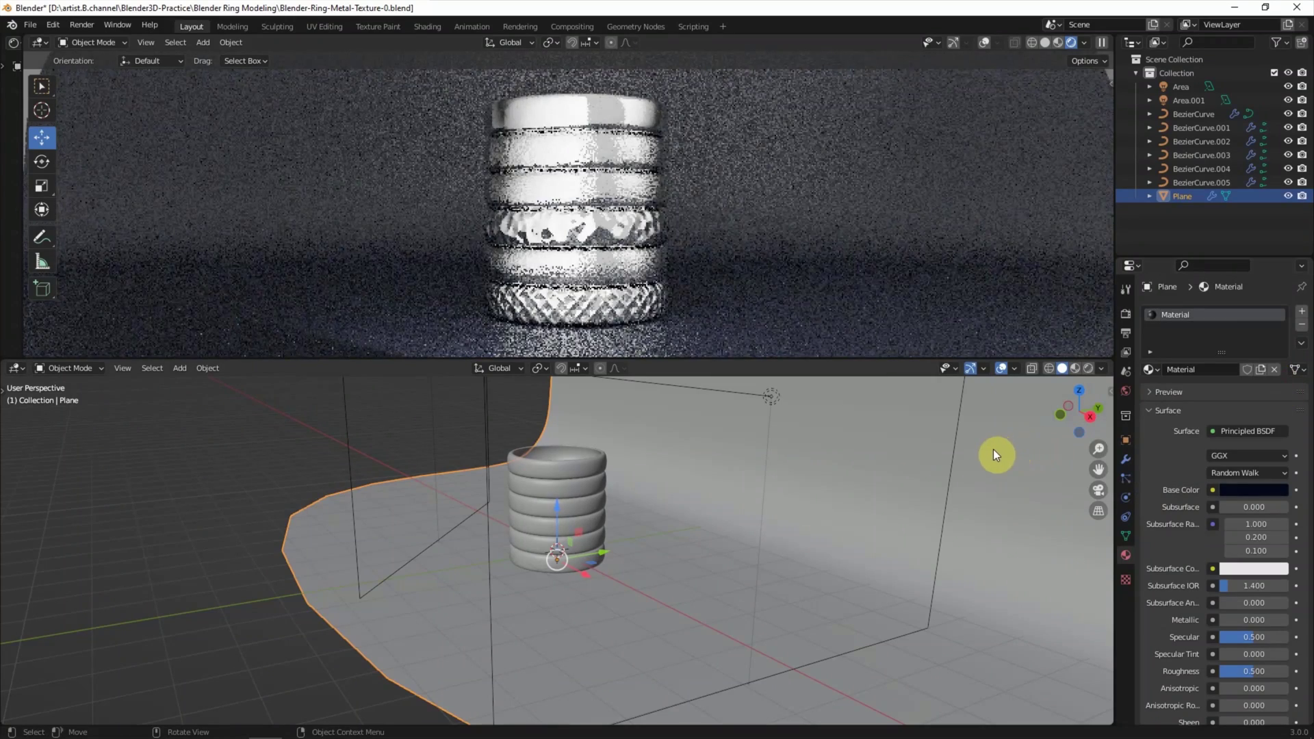
Set the Area light's power to 1000 W and Area.001's to 500 W
left_click(346, 443)
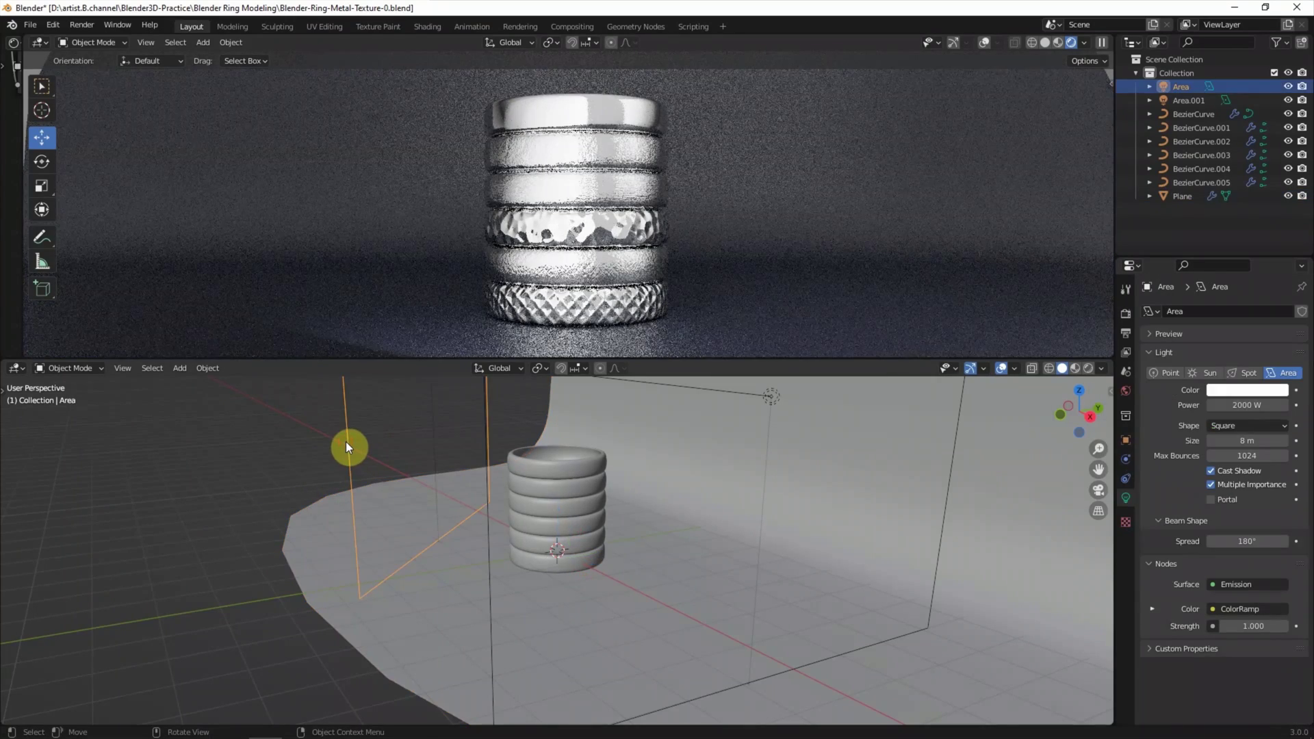
double_click(1246, 405)
type("1000")
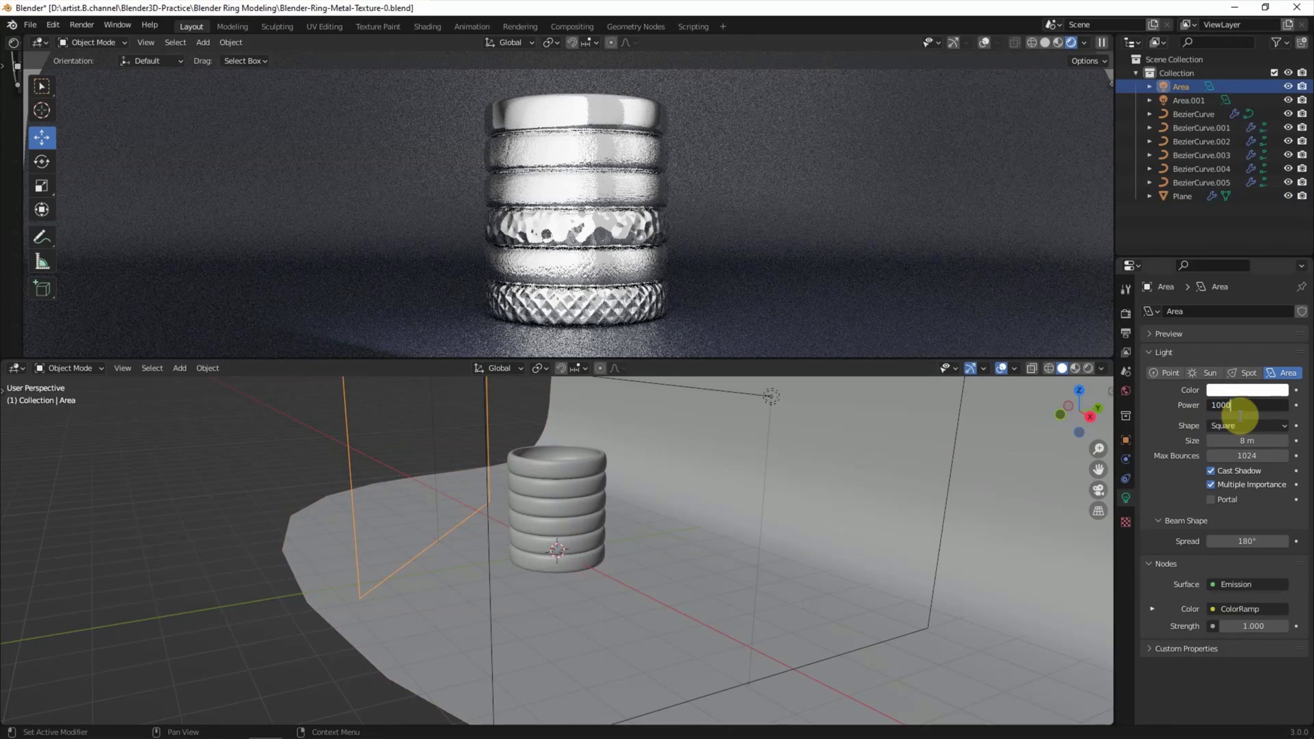
key("Return")
left_click(771, 396)
double_click(1246, 405)
type("500")
key("Return")
Expand the rendered viewport to fill the window and zoom in on the rings
left_click_drag(707, 359, 672, 711)
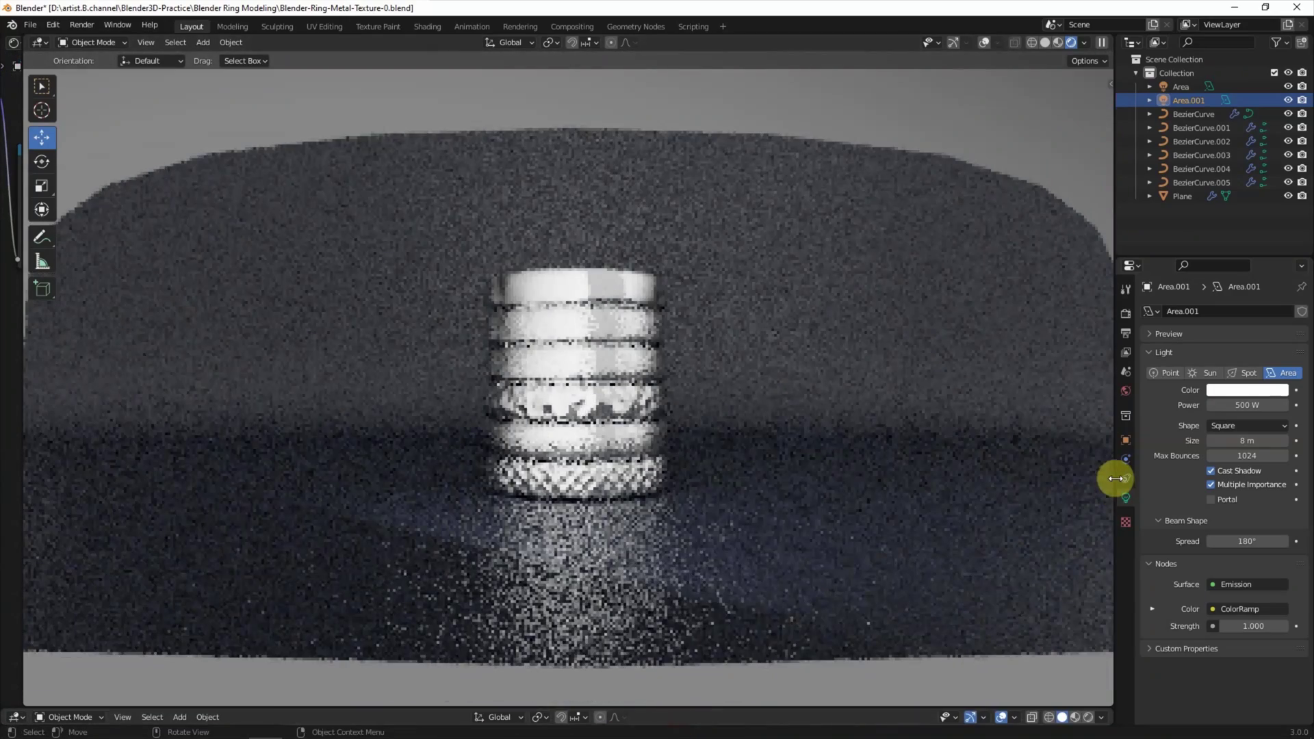
left_click_drag(1116, 475, 1304, 475)
scroll(1059, 470, "up", 3)
scroll(1059, 469, "up", 1)
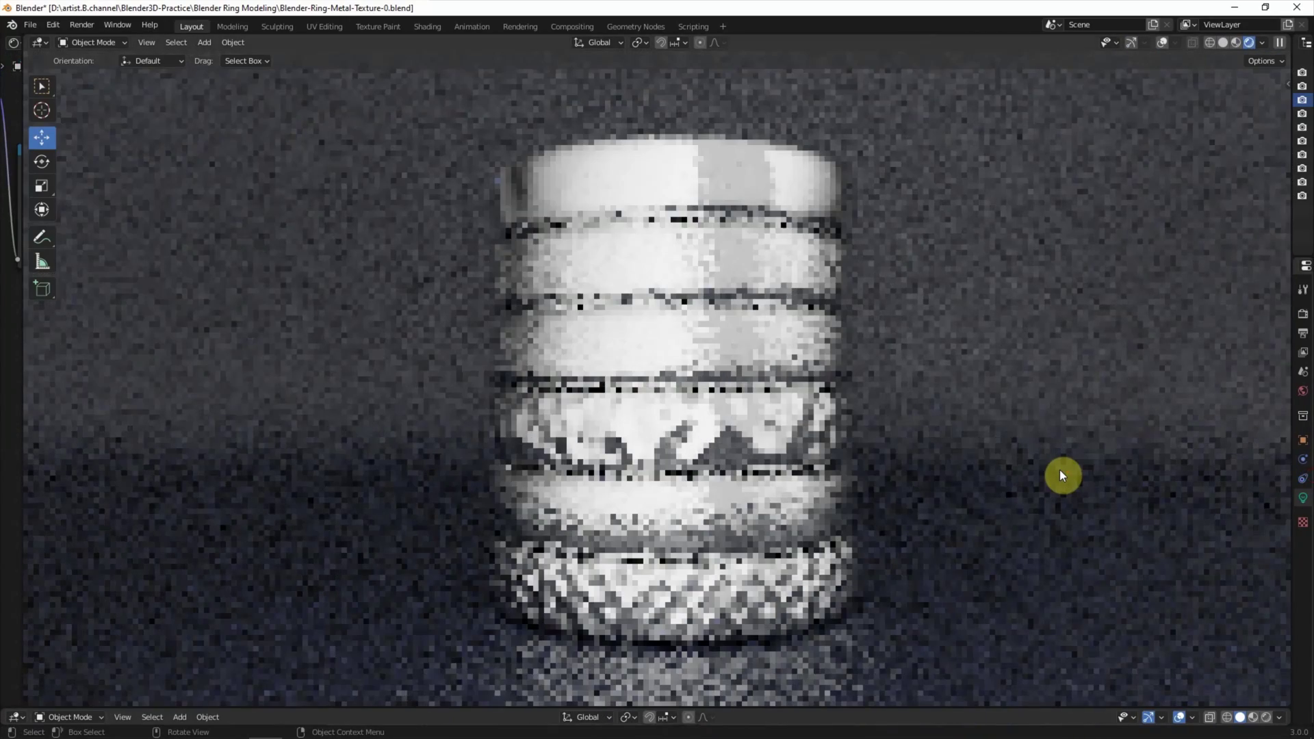